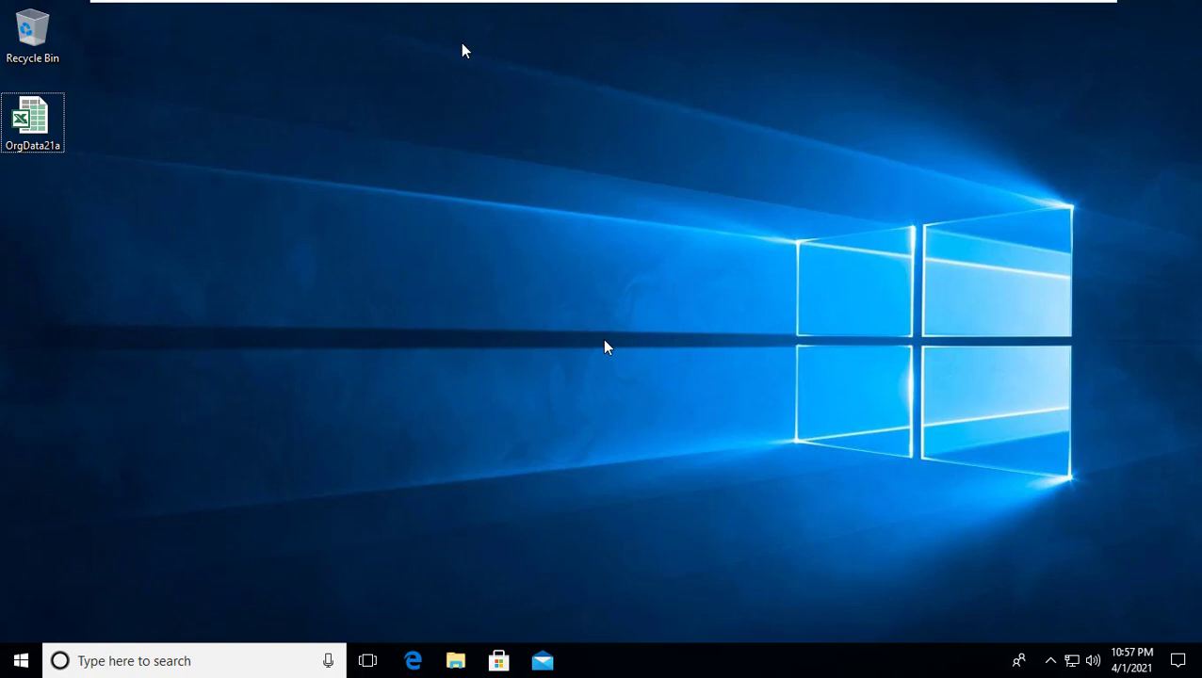
# Open the OrgData21a Excel workbook from the desktop
pyautogui.doubleClick(56, 143)
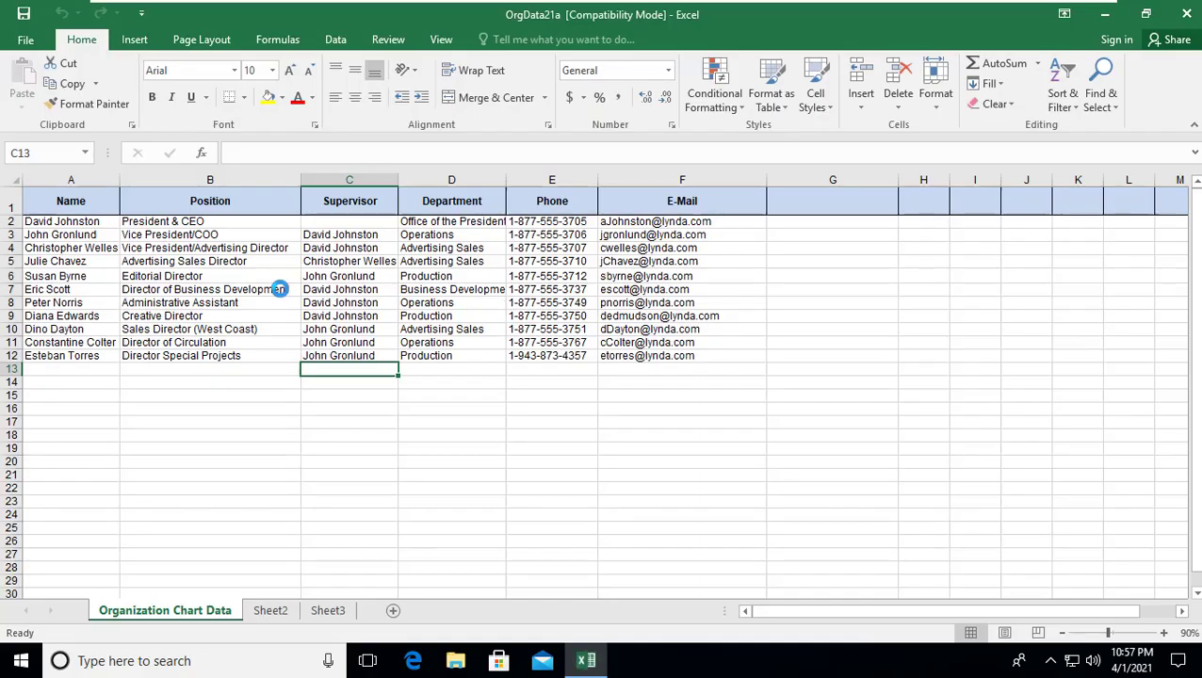
# Review the staff names in cells A2–A4 of the sheet, then close Excel
pyautogui.keyDown('ctrl'); pyautogui.scroll(4, 314, 288); pyautogui.keyUp('ctrl')
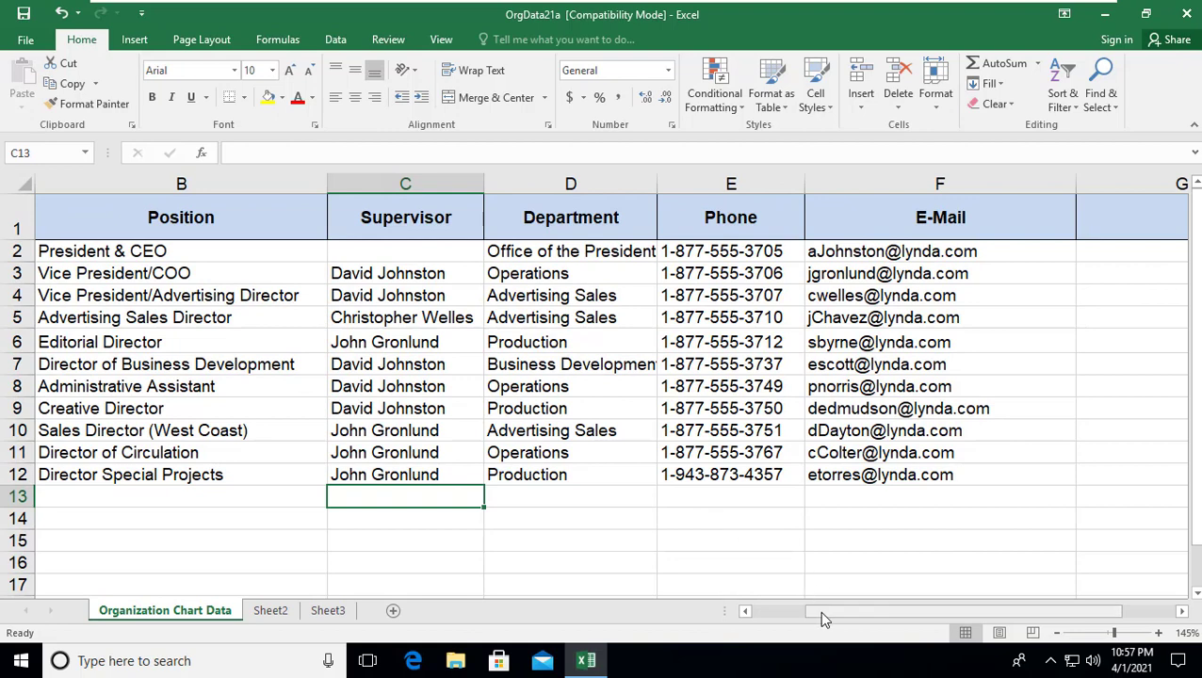
pyautogui.moveTo(819, 611); pyautogui.dragTo(767, 610)
pyautogui.click(132, 255)
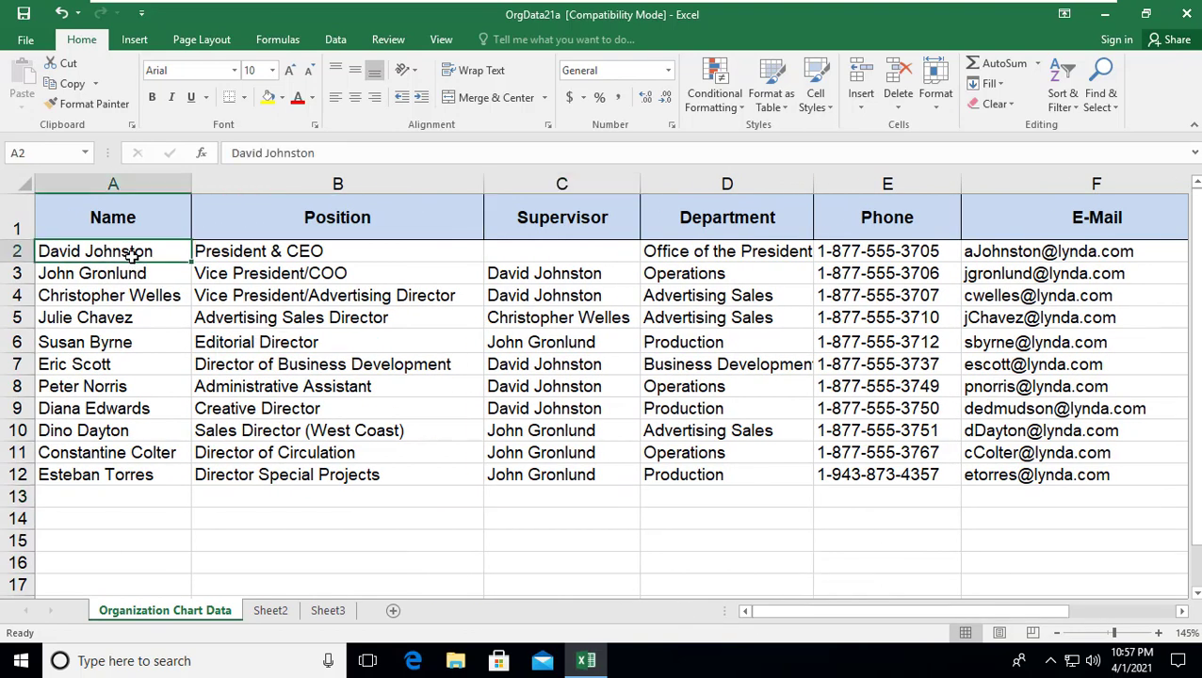
pyautogui.click(132, 275)
pyautogui.click(126, 298)
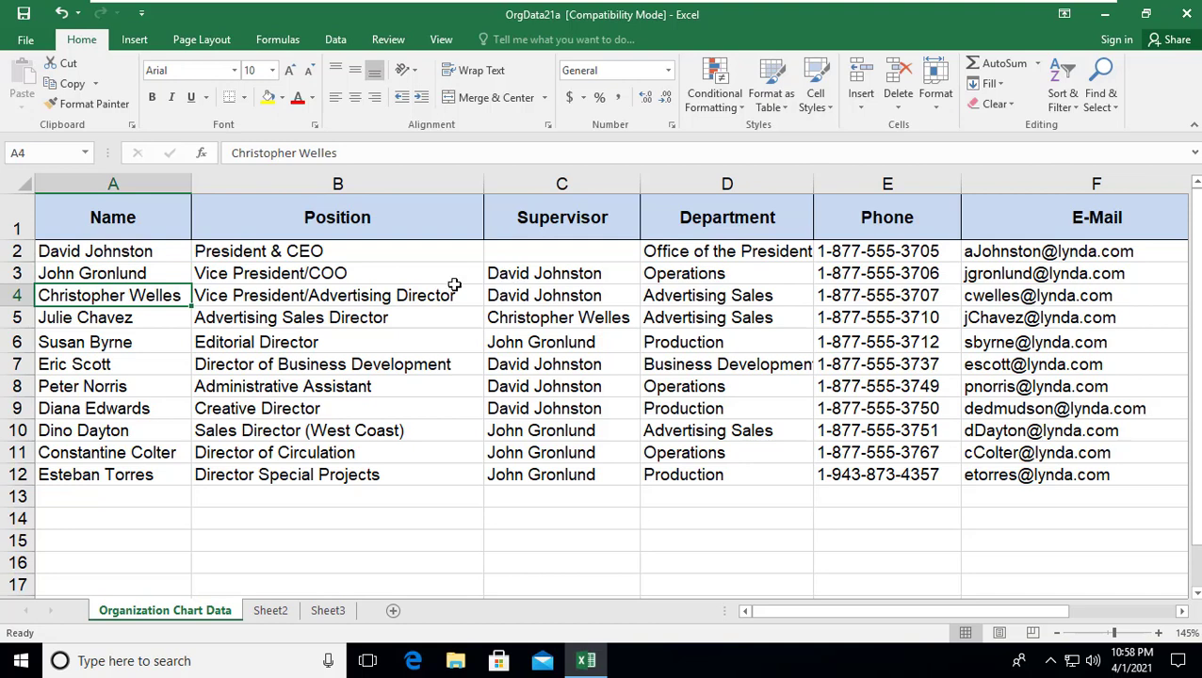
pyautogui.click(156, 273)
pyautogui.click(184, 294)
pyautogui.click(1186, 14)
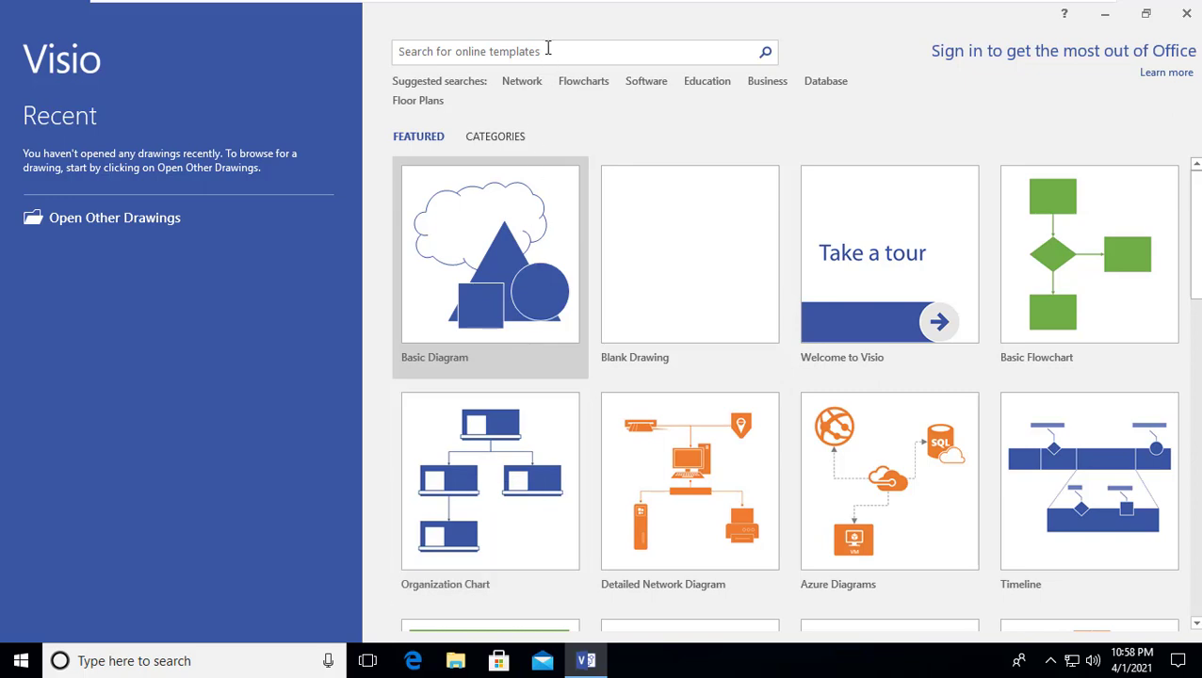
# Create a new drawing from the Organization Chart Wizard template variant
pyautogui.click(504, 471)
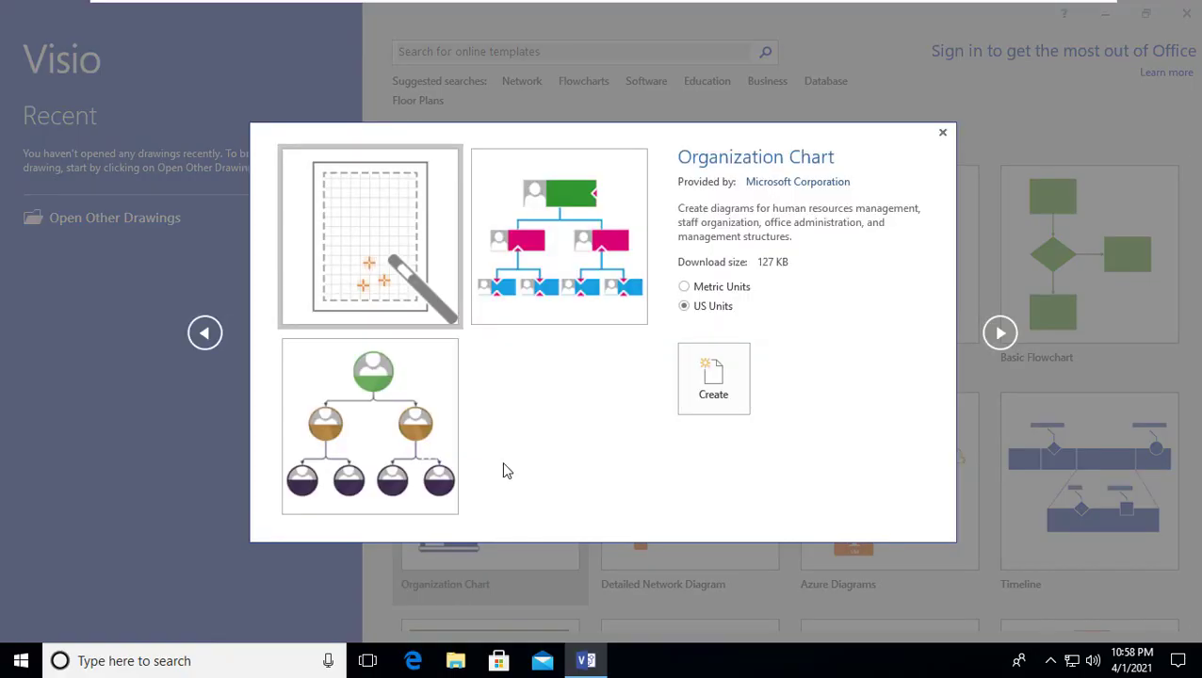
pyautogui.click(391, 227)
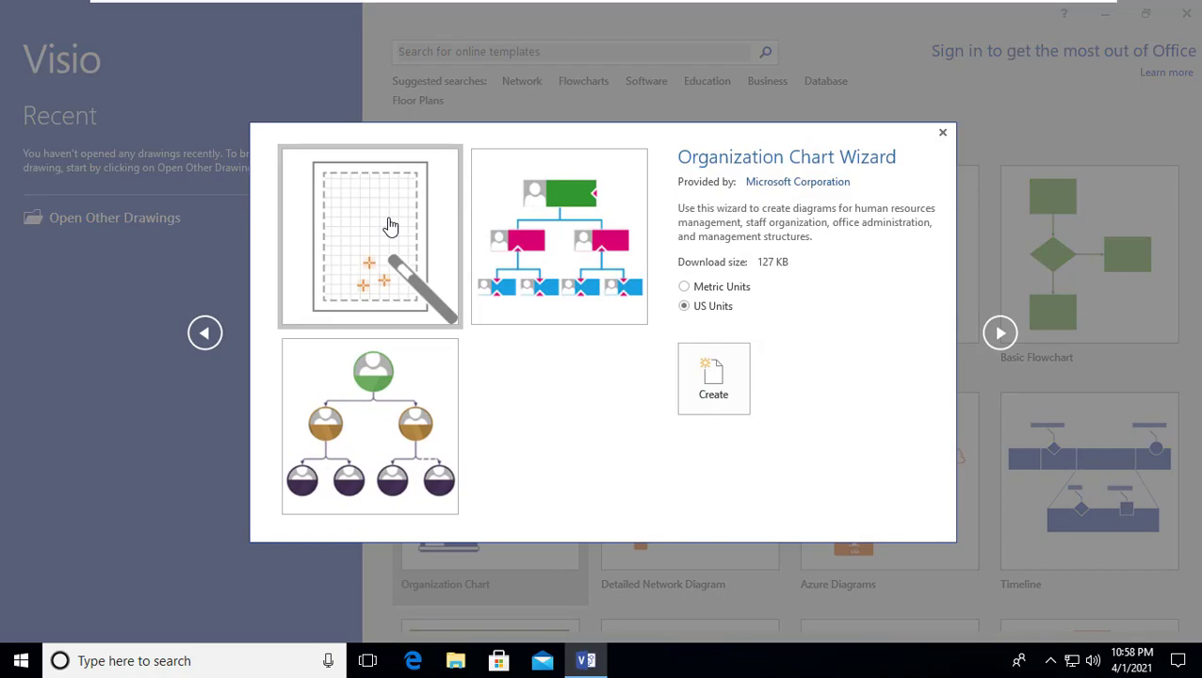
pyautogui.click(719, 396)
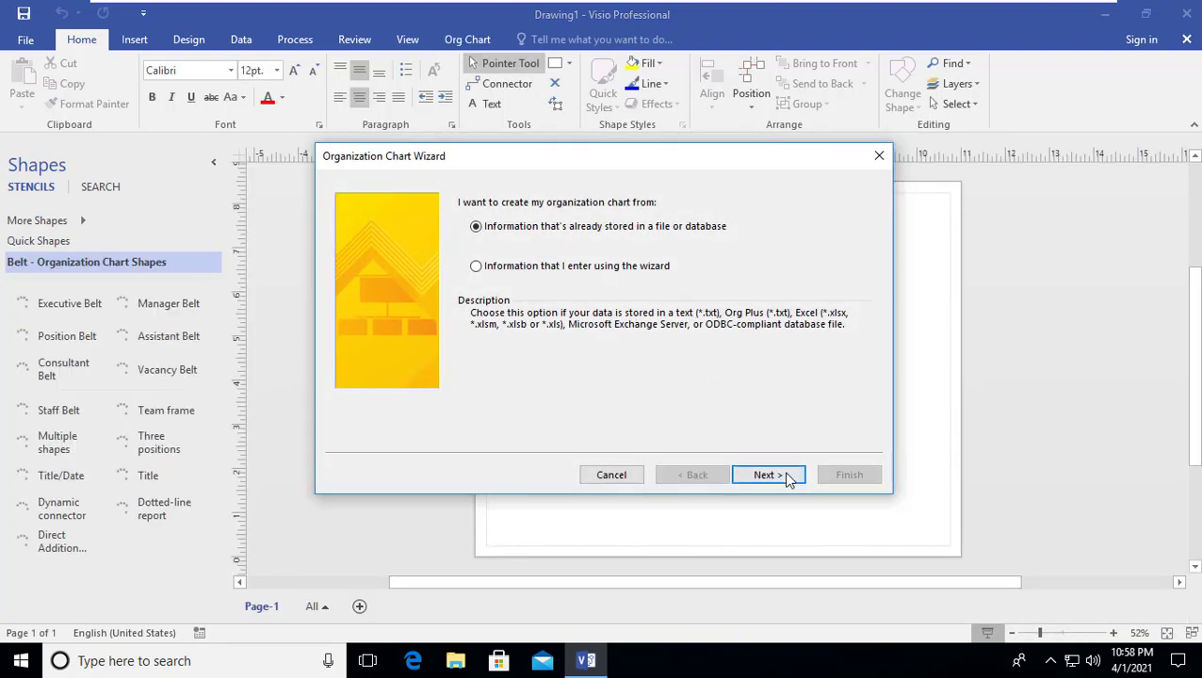
# Set the wizard's data source to the OrgData21a Excel file on the Desktop
pyautogui.click(767, 475)
pyautogui.click(564, 238)
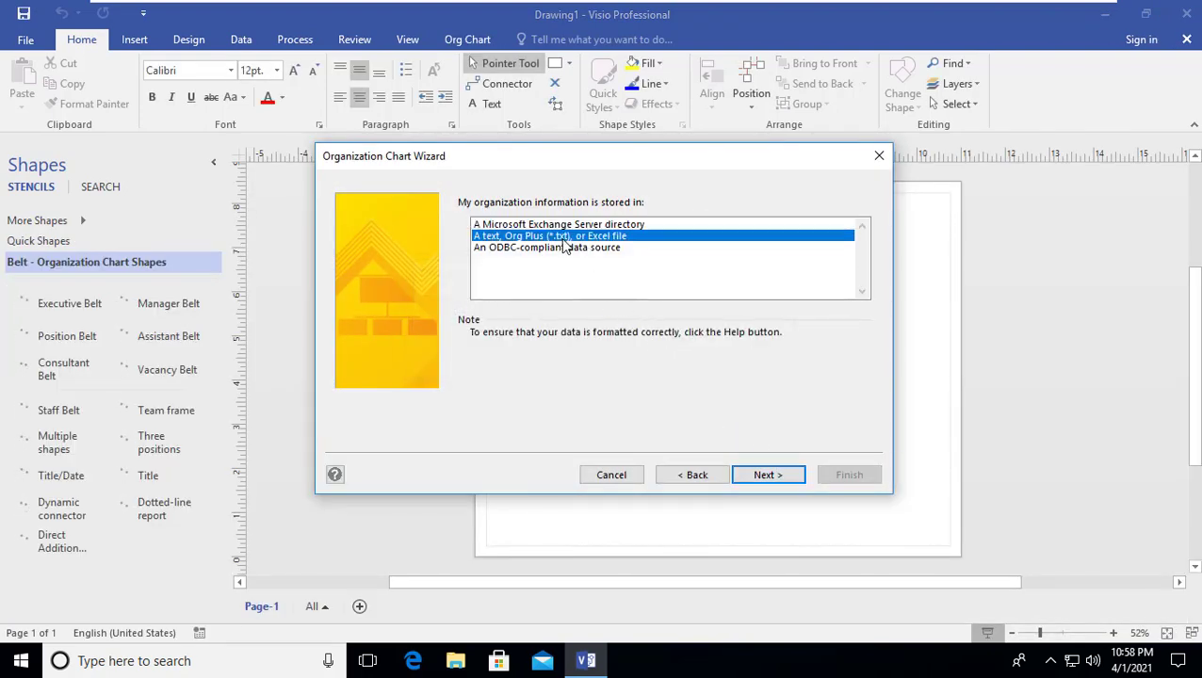
pyautogui.click(770, 476)
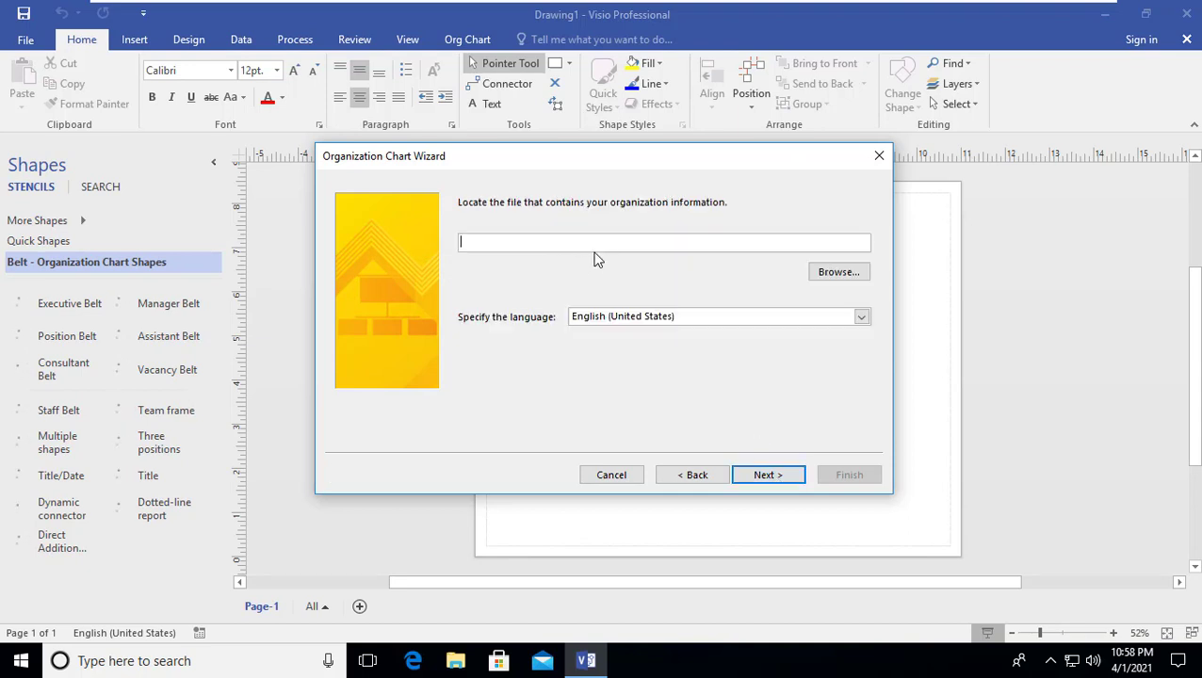
pyautogui.click(838, 272)
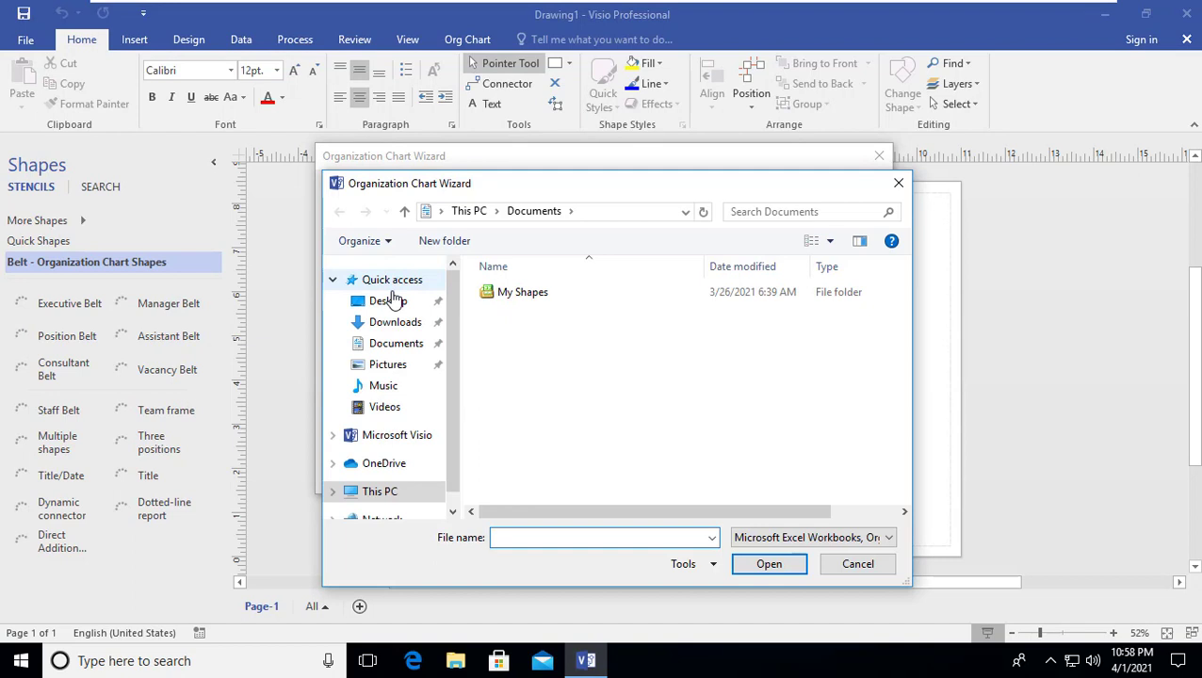
pyautogui.click(390, 300)
pyautogui.doubleClick(525, 296)
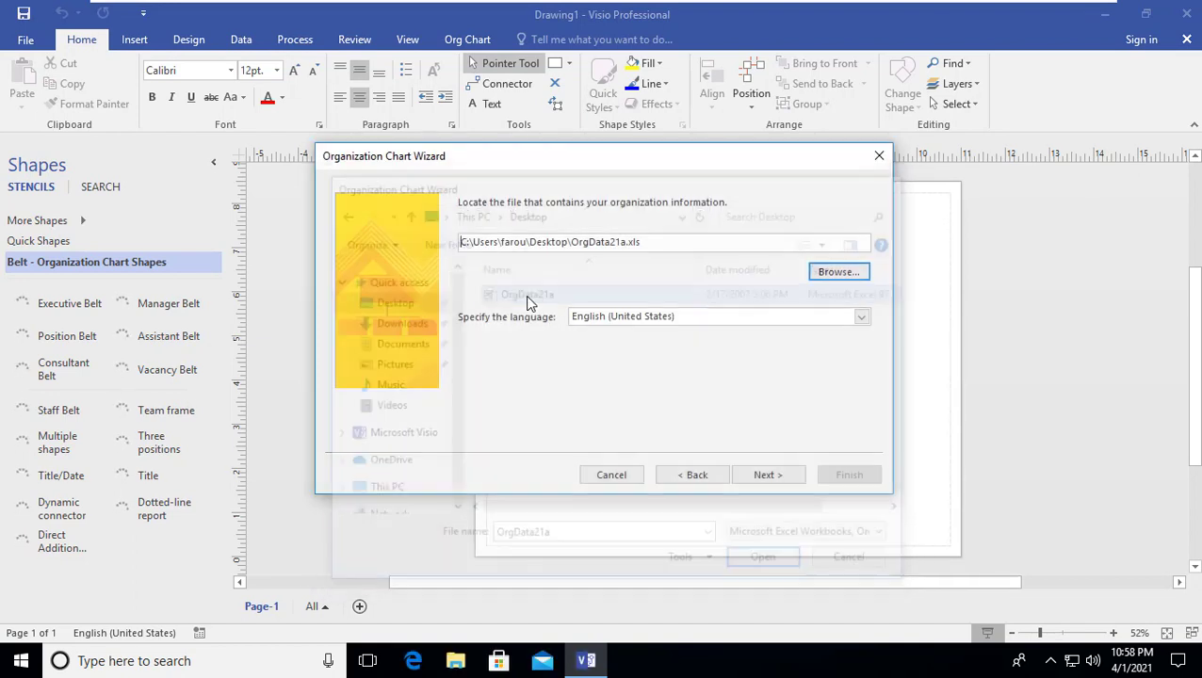
pyautogui.click(762, 478)
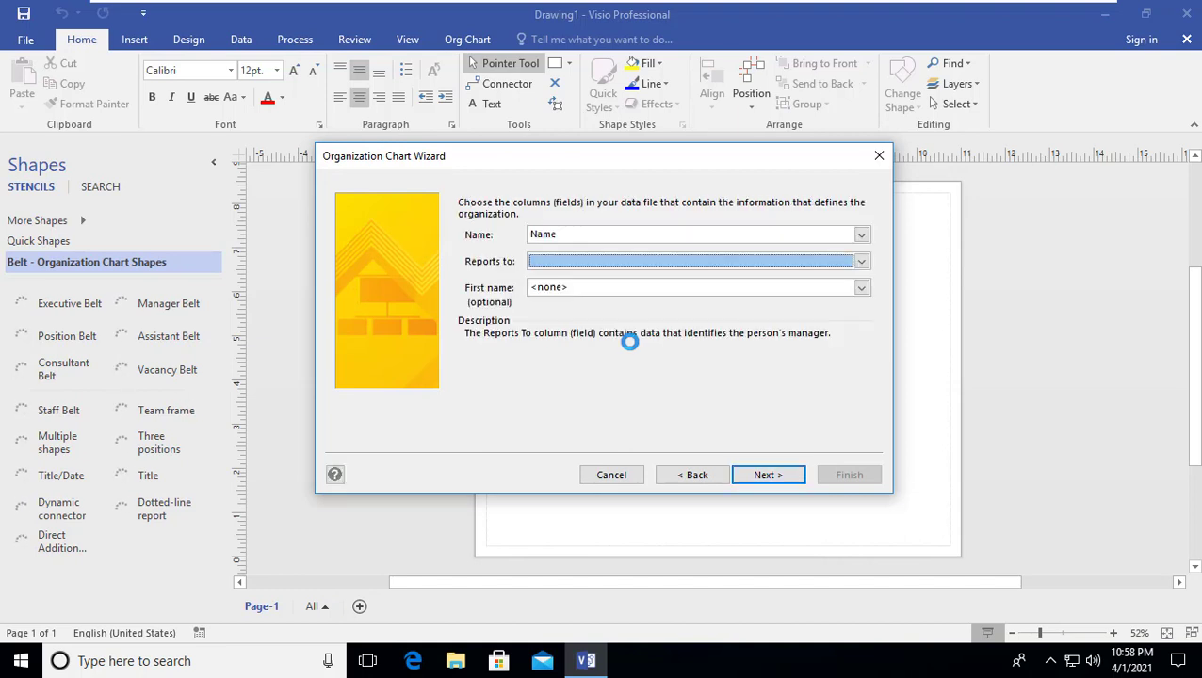
# Map Reports to as Supervisor and add Supervisor and Department as shape data fields
pyautogui.click(545, 266)
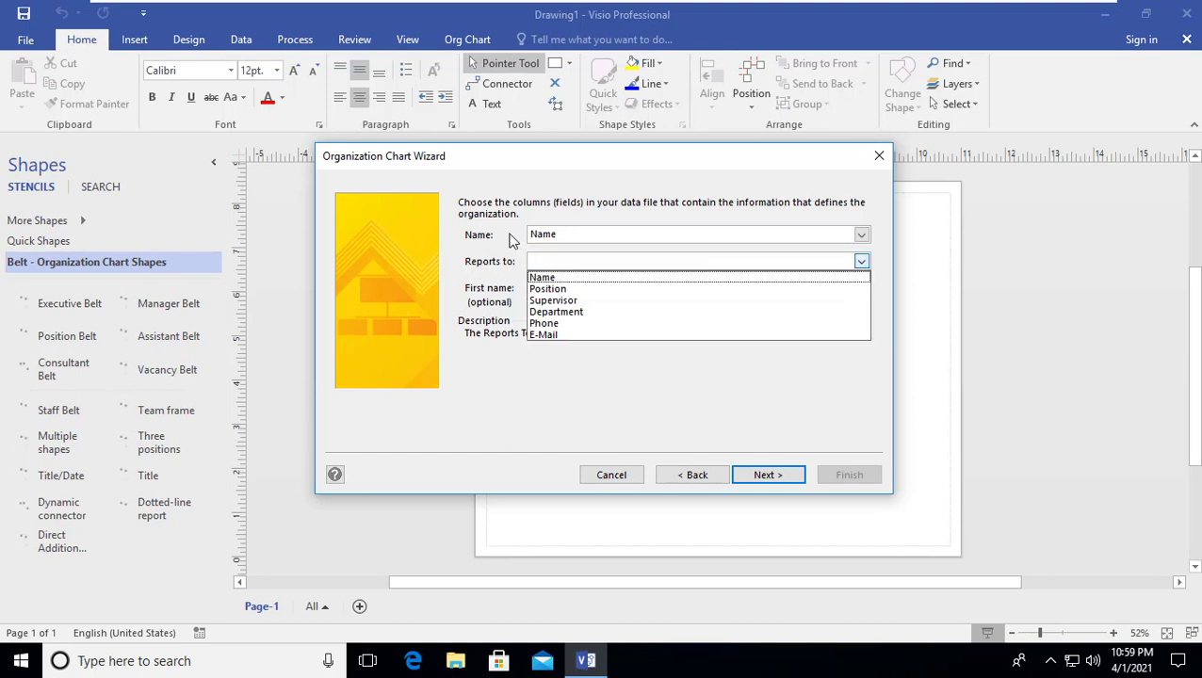
pyautogui.click(562, 301)
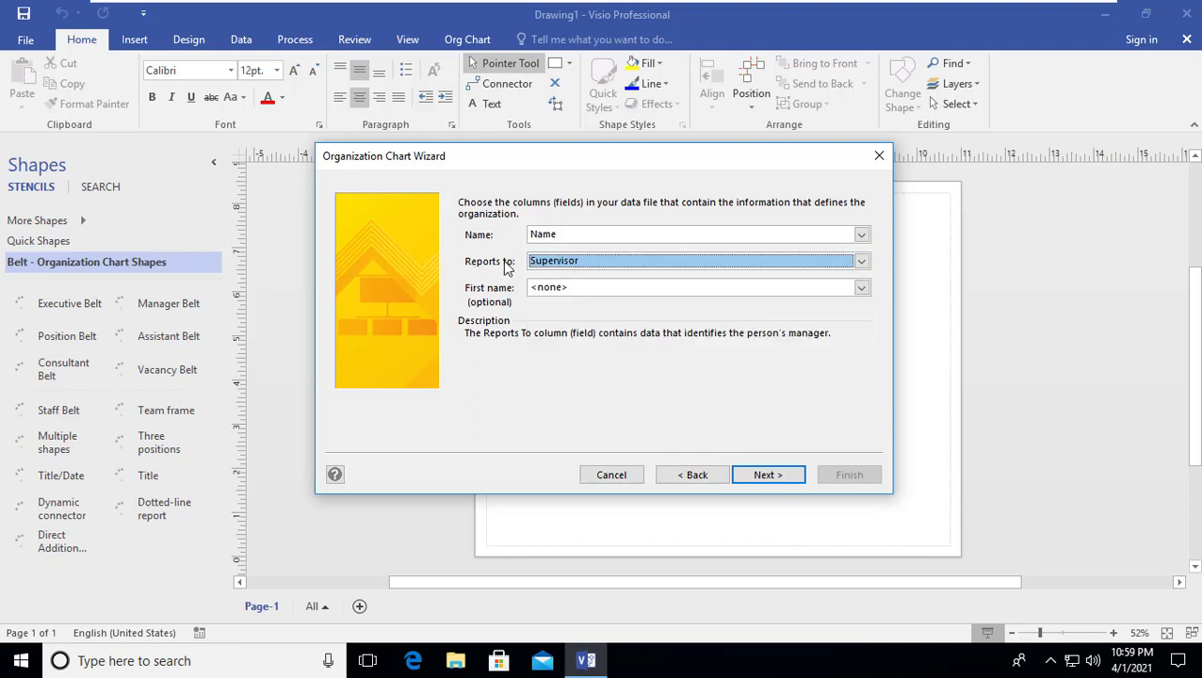
pyautogui.click(770, 474)
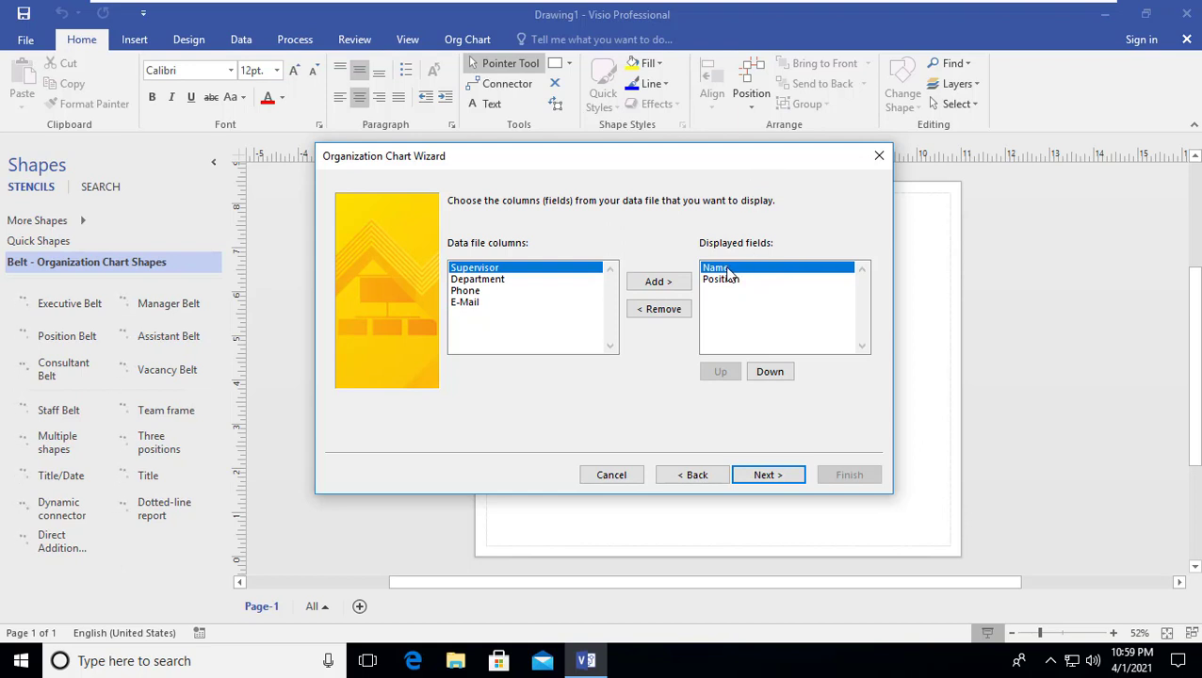
pyautogui.click(781, 476)
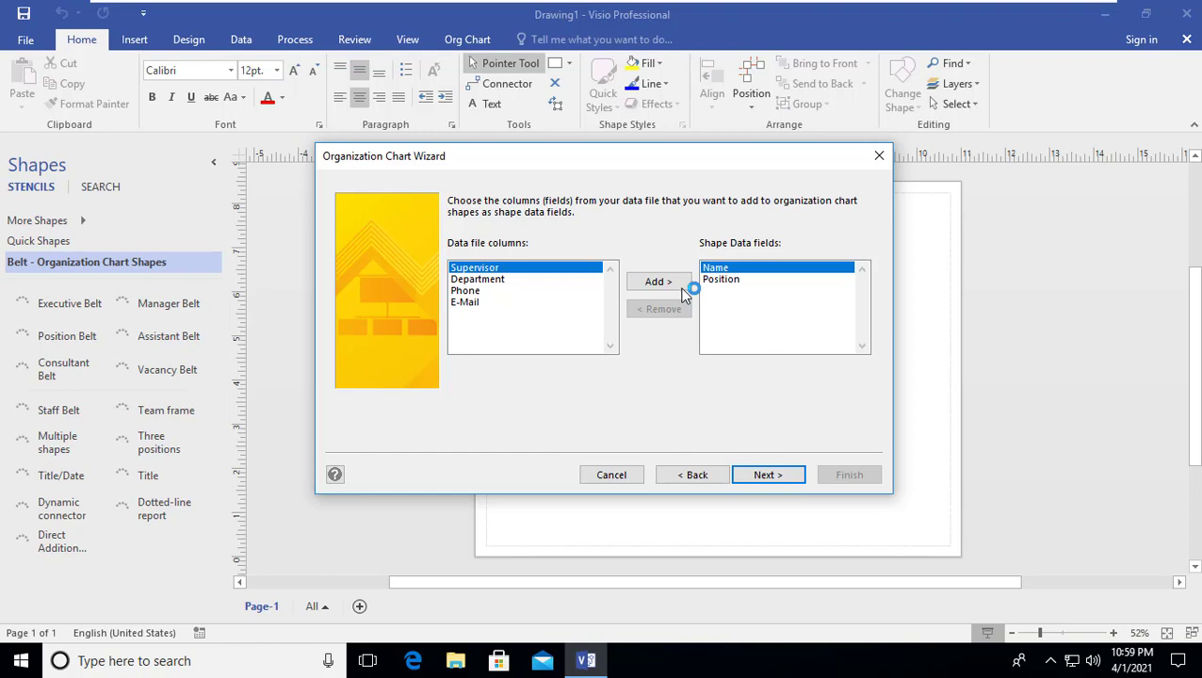
pyautogui.click(664, 282)
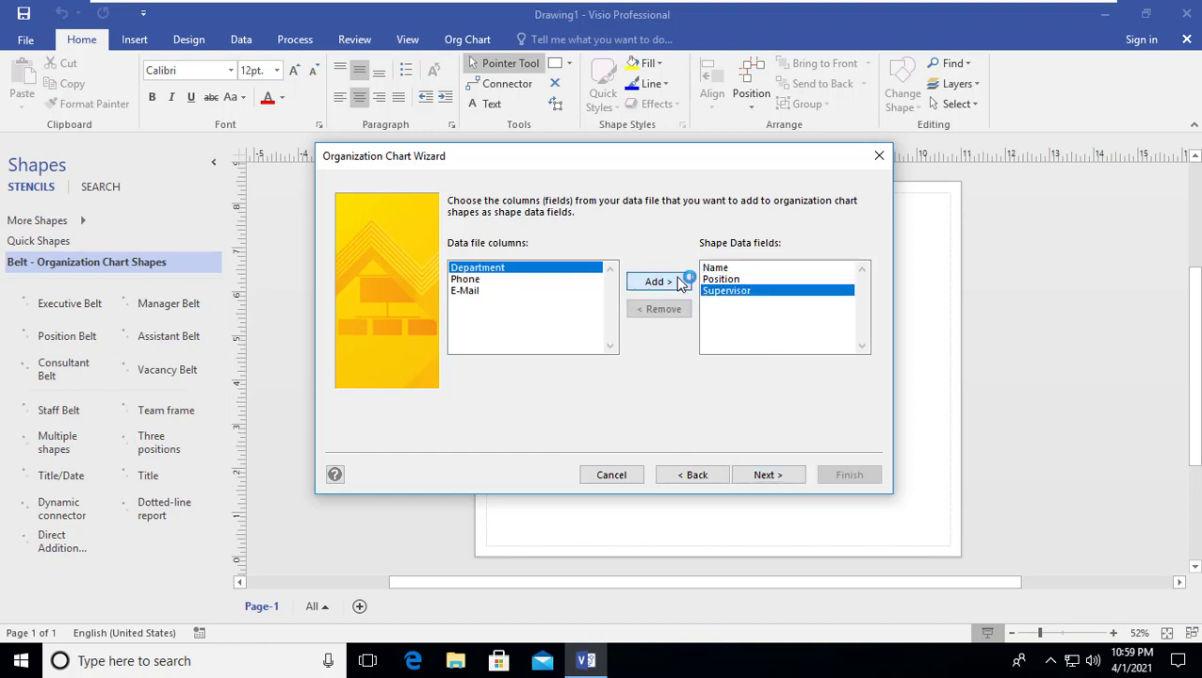
pyautogui.click(783, 474)
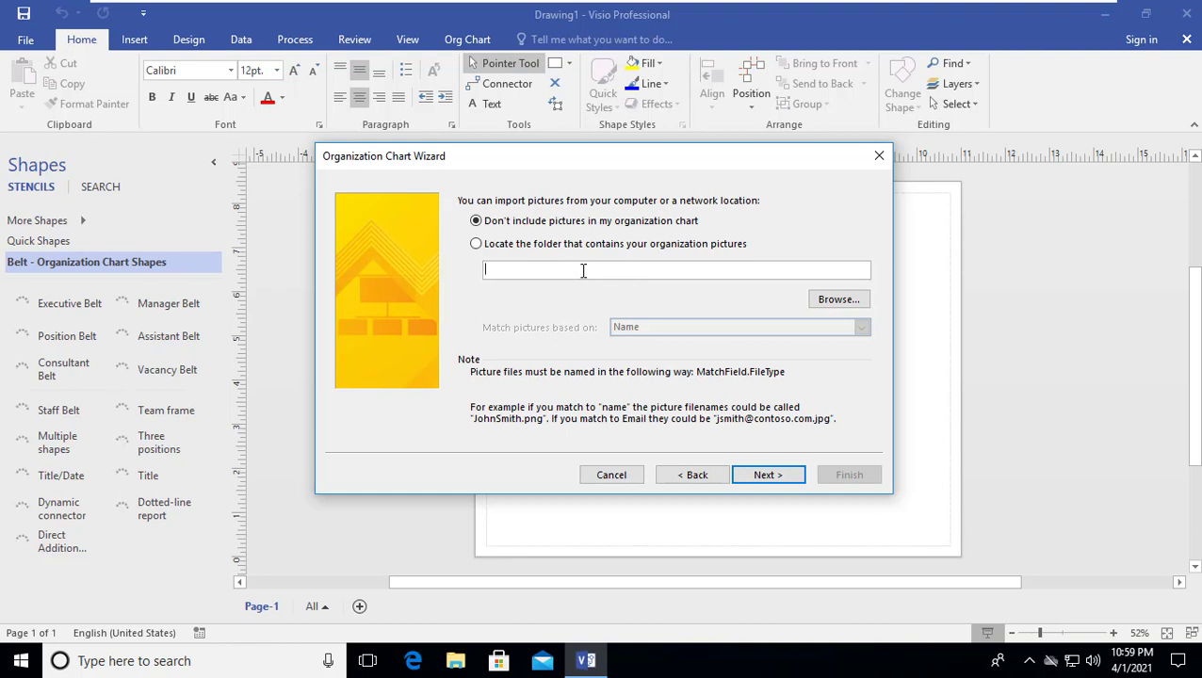
# Skip picture import and finish the wizard to build the eleven-person chart
pyautogui.click(770, 476)
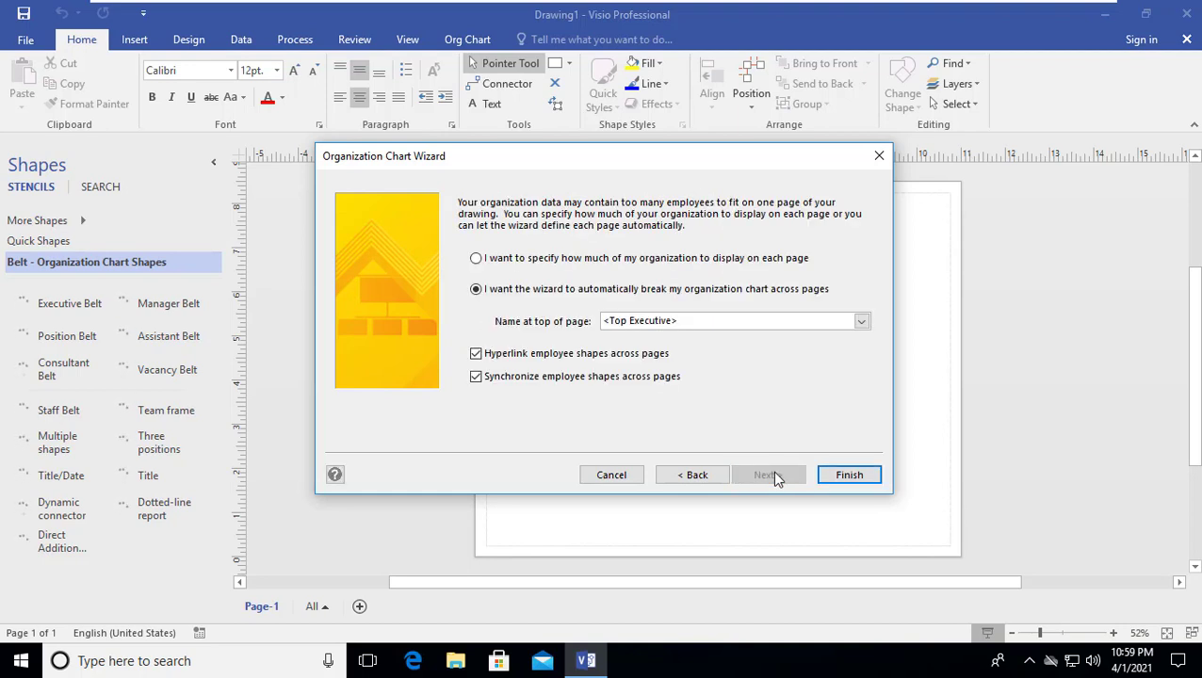
pyautogui.click(875, 473)
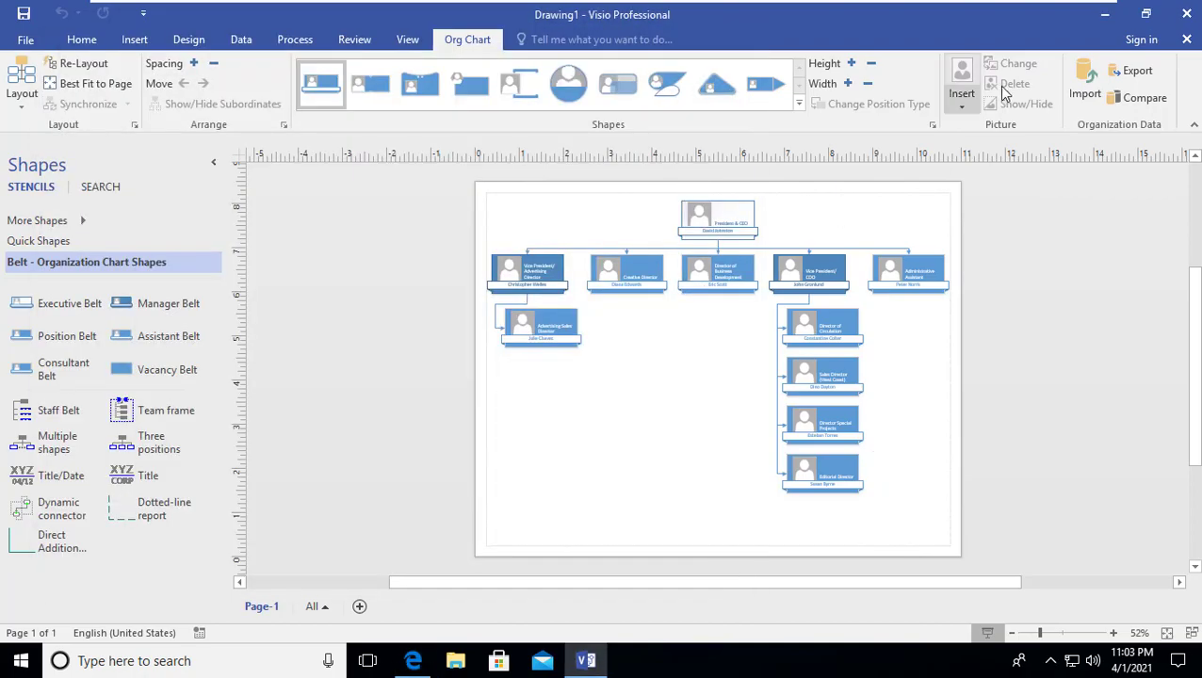
# Check the eleven numbered photos in the desktop pic folder, then close the Visio drawing
pyautogui.click(1104, 14)
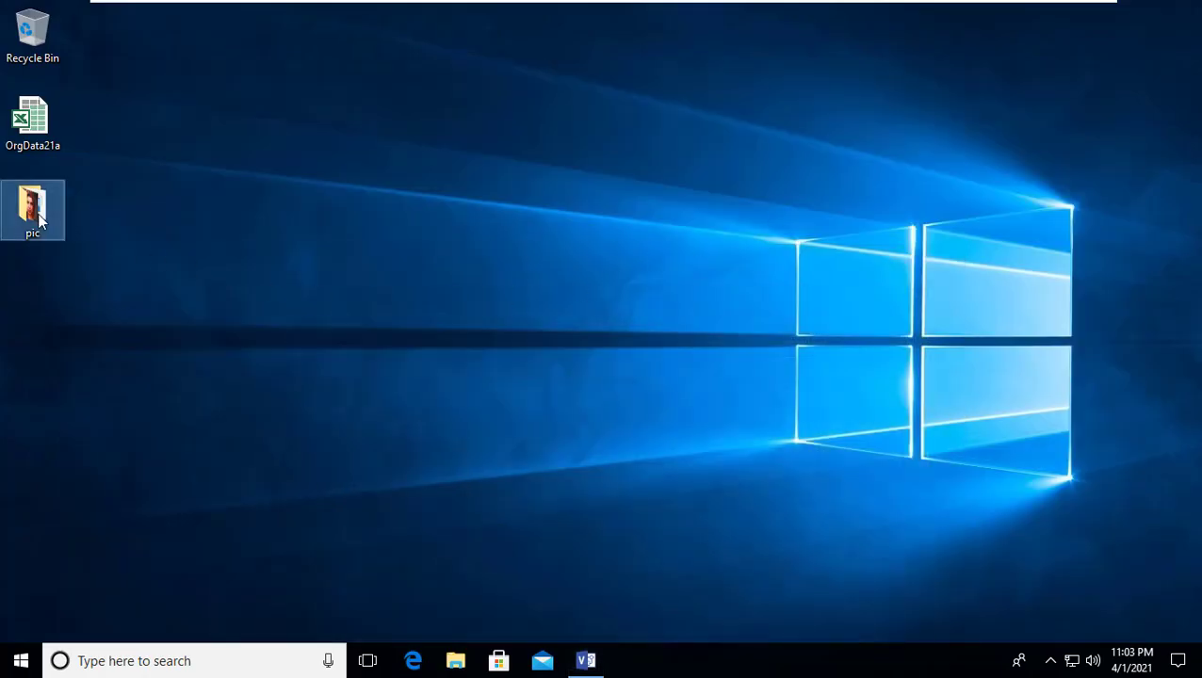
pyautogui.doubleClick(39, 241)
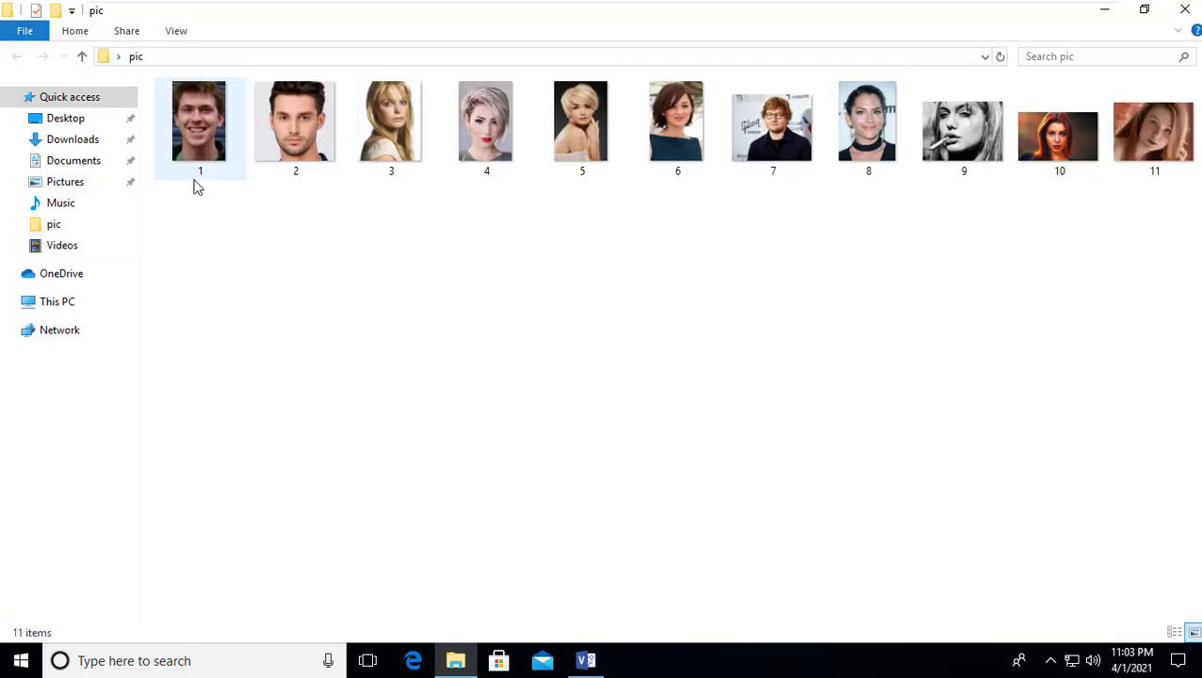
pyautogui.click(1104, 9)
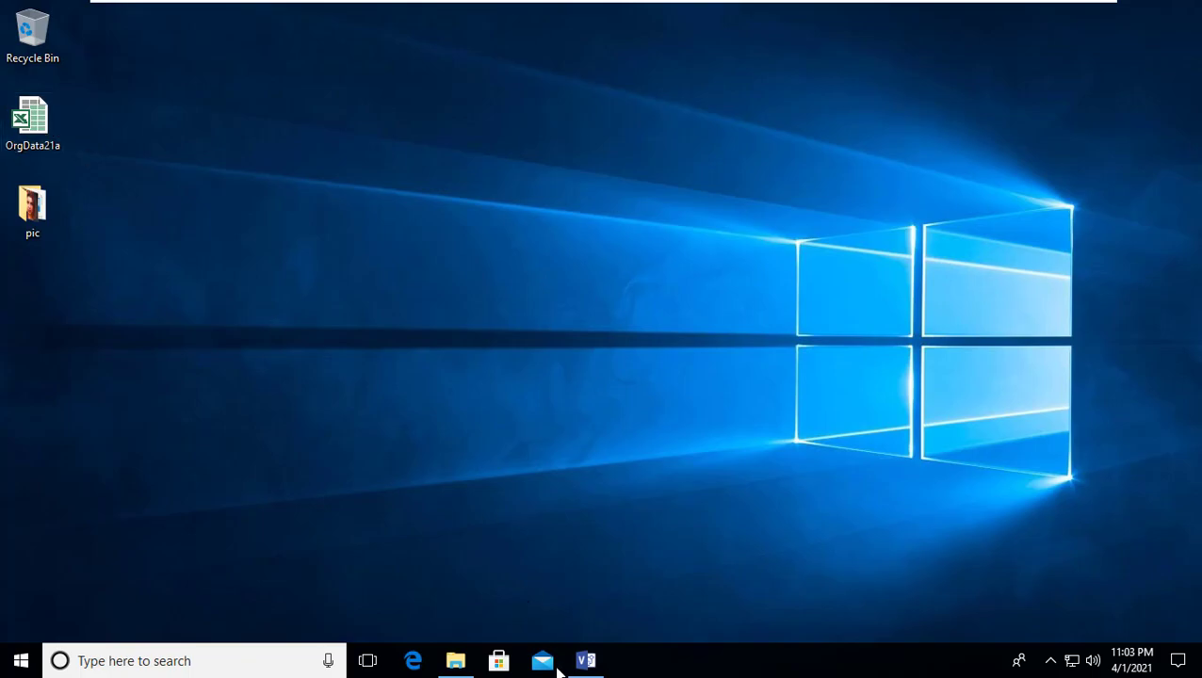
pyautogui.click(585, 662)
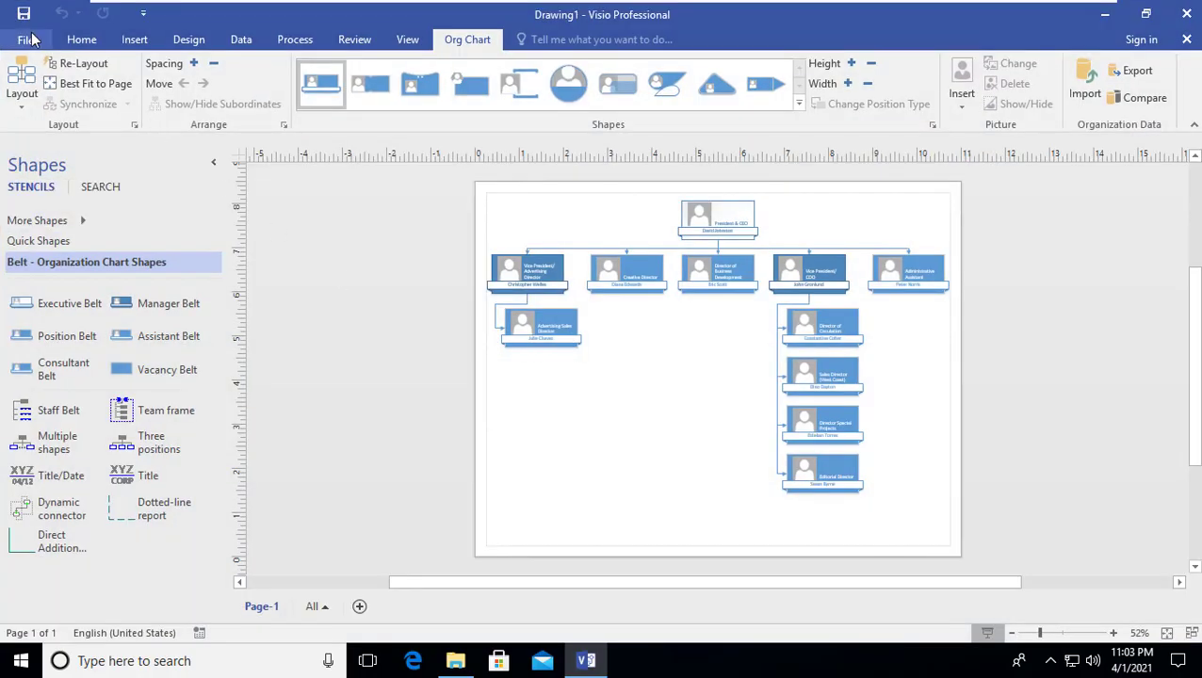
pyautogui.hotkey('ctrl', 'w')
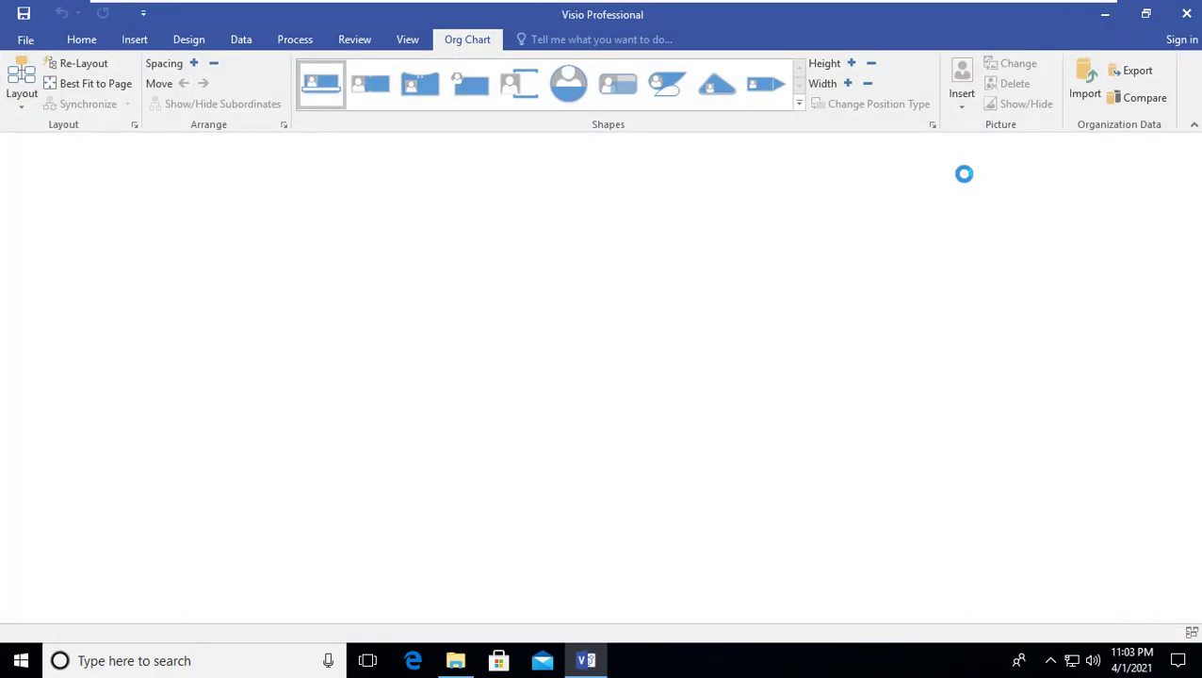
# Reopen OrgData21a and add a 'photo link' header in cell G1
pyautogui.click(1108, 25)
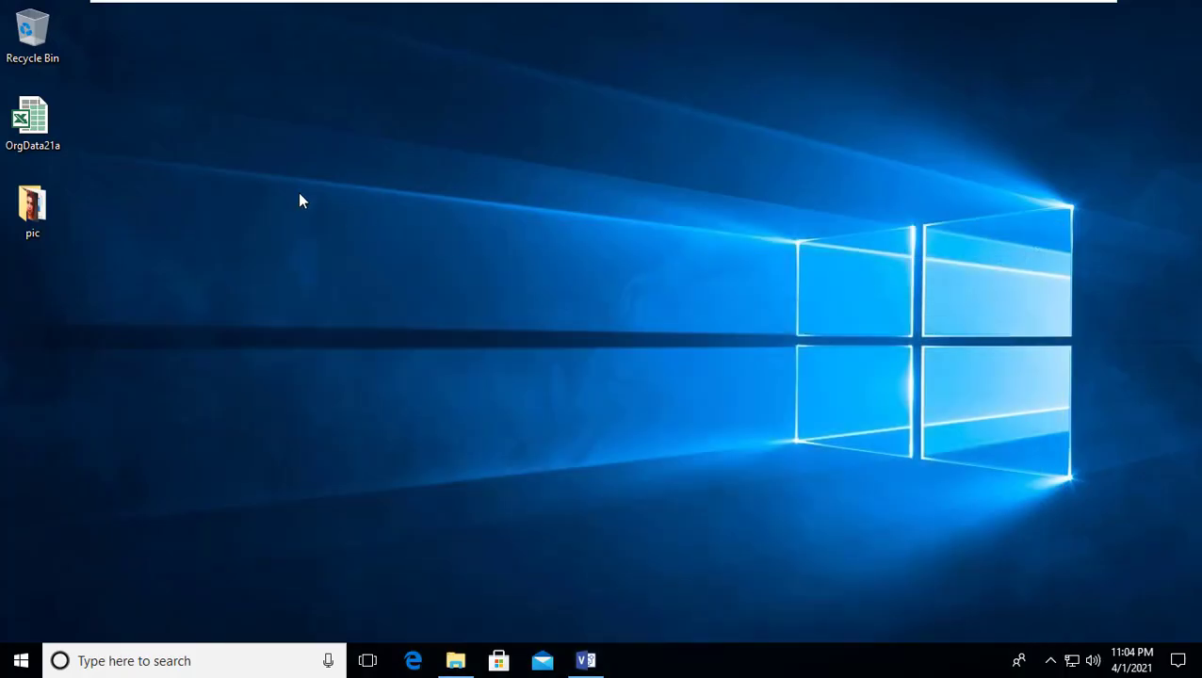
pyautogui.doubleClick(42, 125)
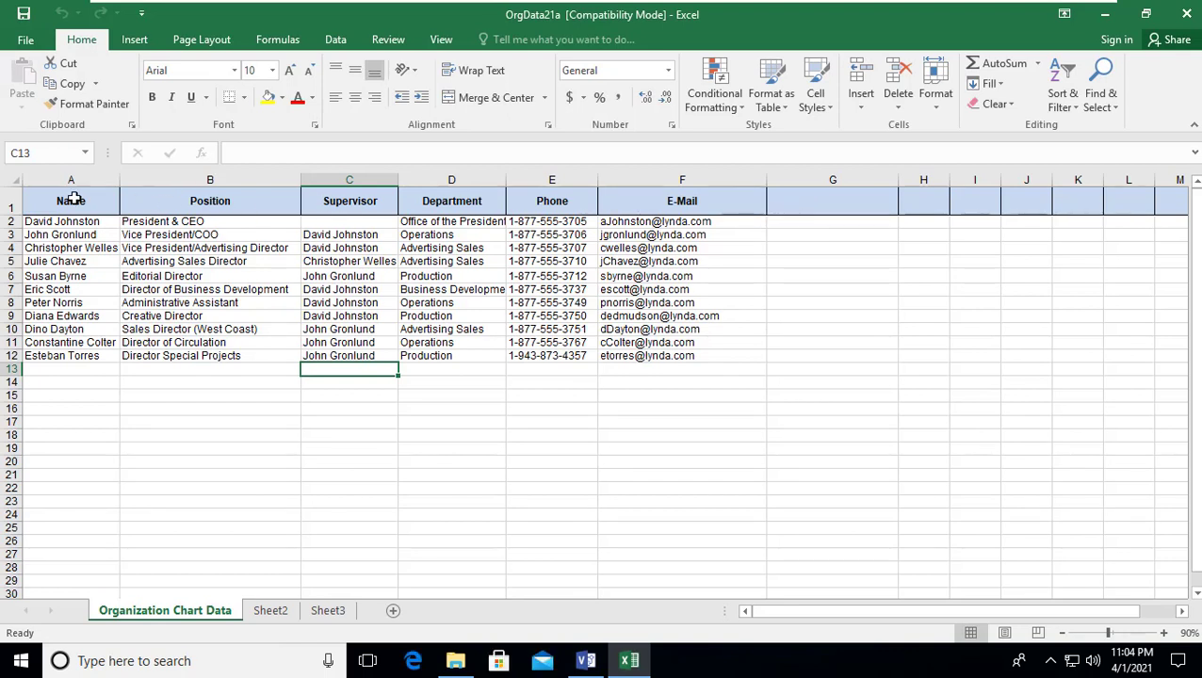
pyautogui.click(833, 208)
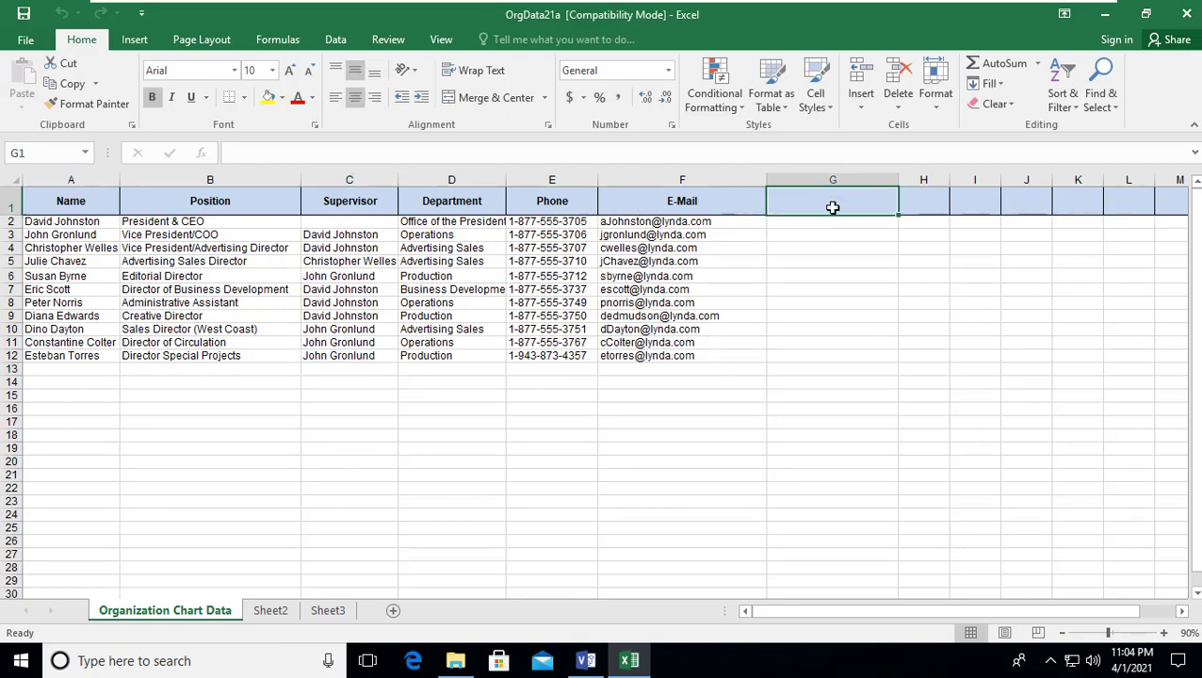
pyautogui.write('photo ')
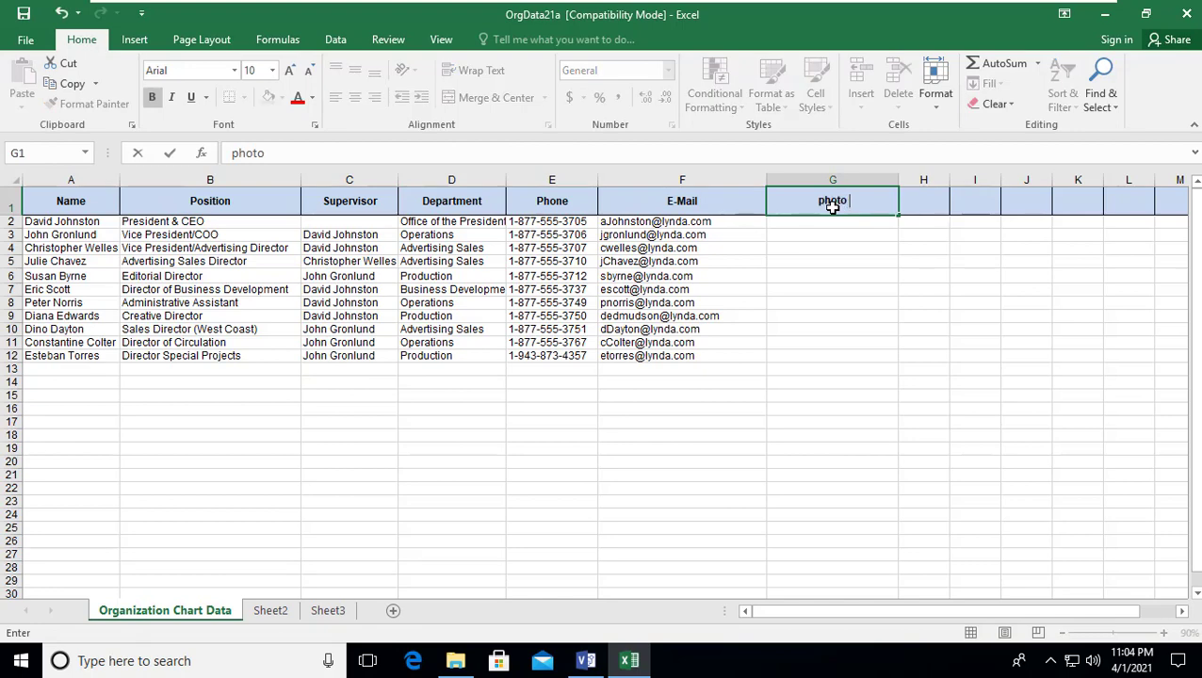
pyautogui.write('link')
pyautogui.click(827, 221)
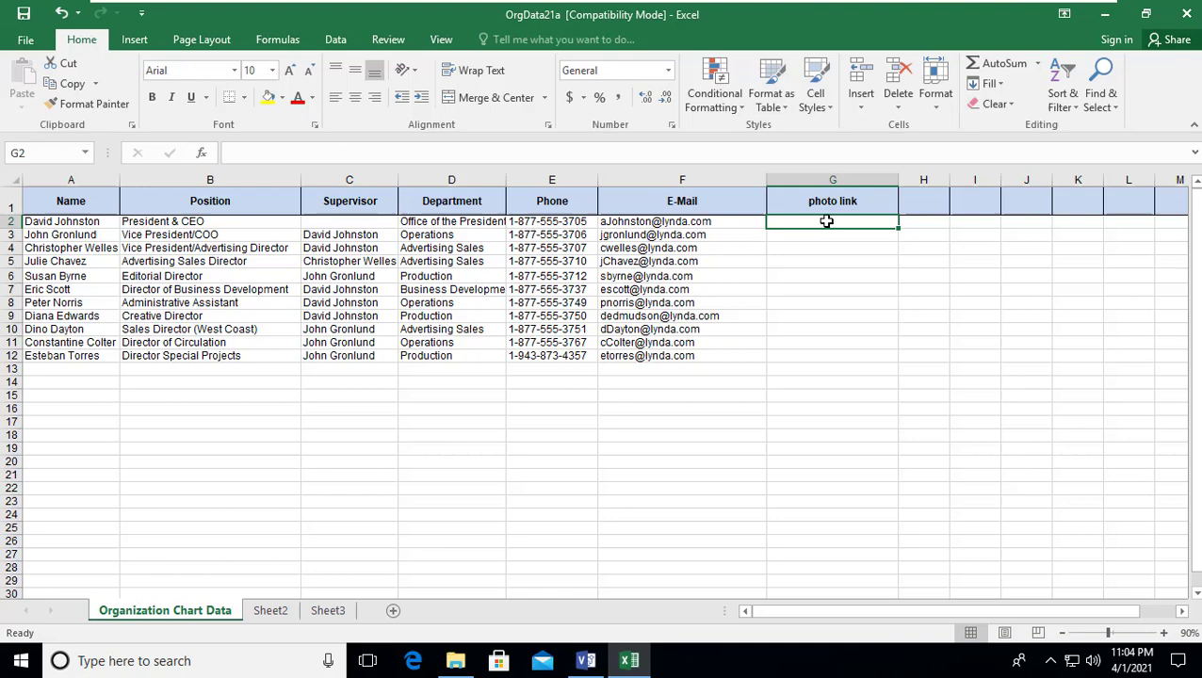
# Fill the photo link column with numbers 1 to 11, then close Excel
pyautogui.write('1')
pyautogui.press('Return')
pyautogui.write('2')
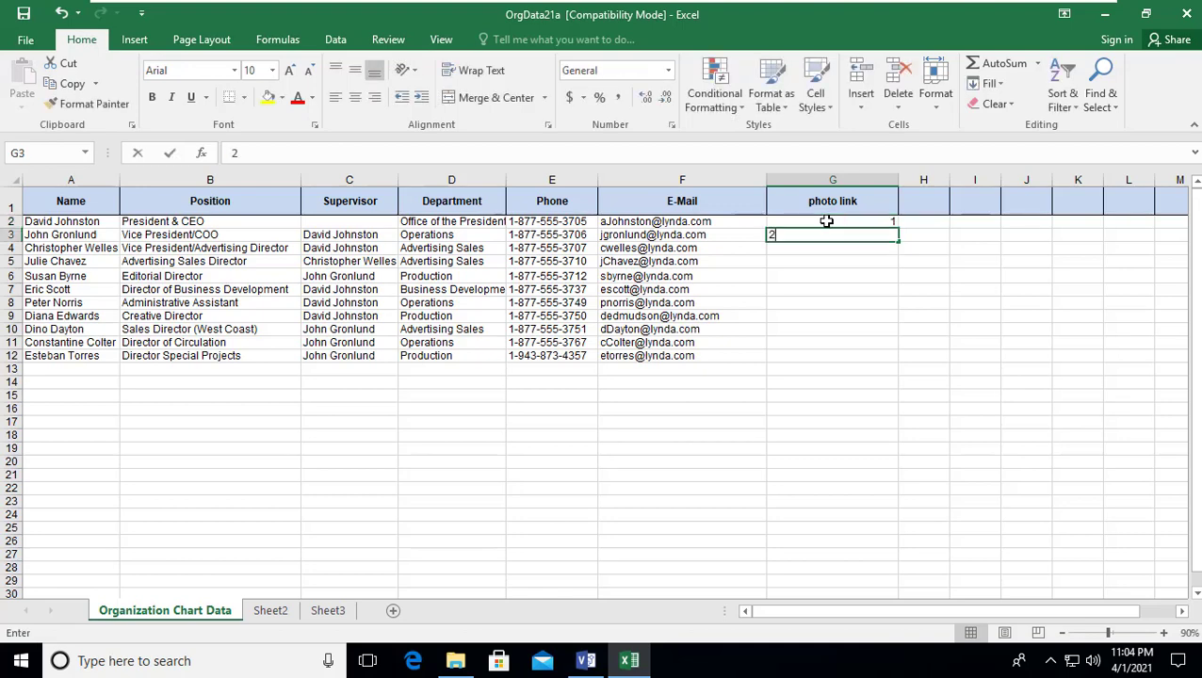
pyautogui.press('Return')
pyautogui.click(826, 222)
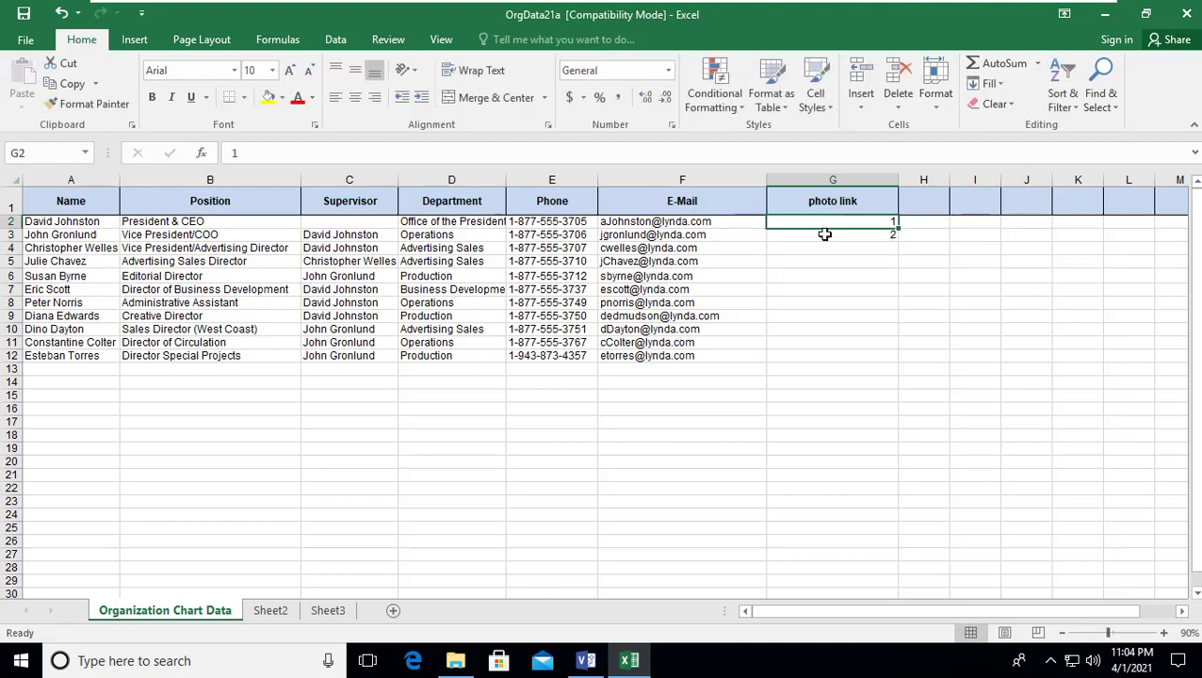
pyautogui.moveTo(826, 221); pyautogui.dragTo(824, 235)
pyautogui.doubleClick(898, 241)
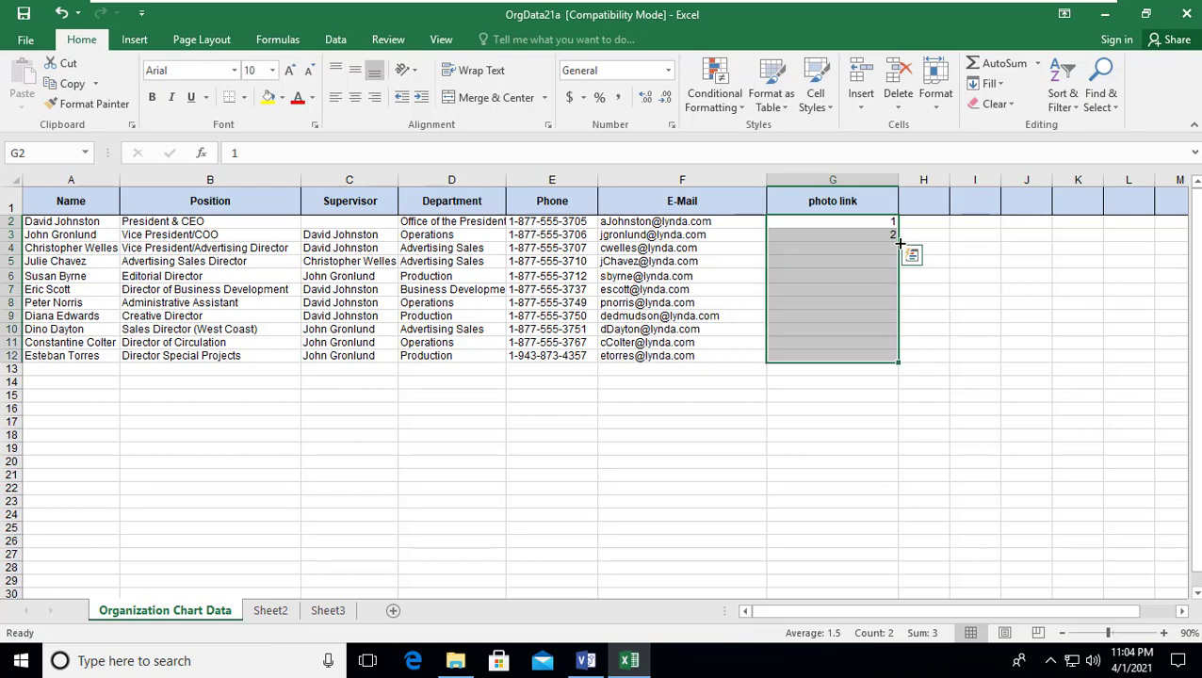
pyautogui.click(11, 289)
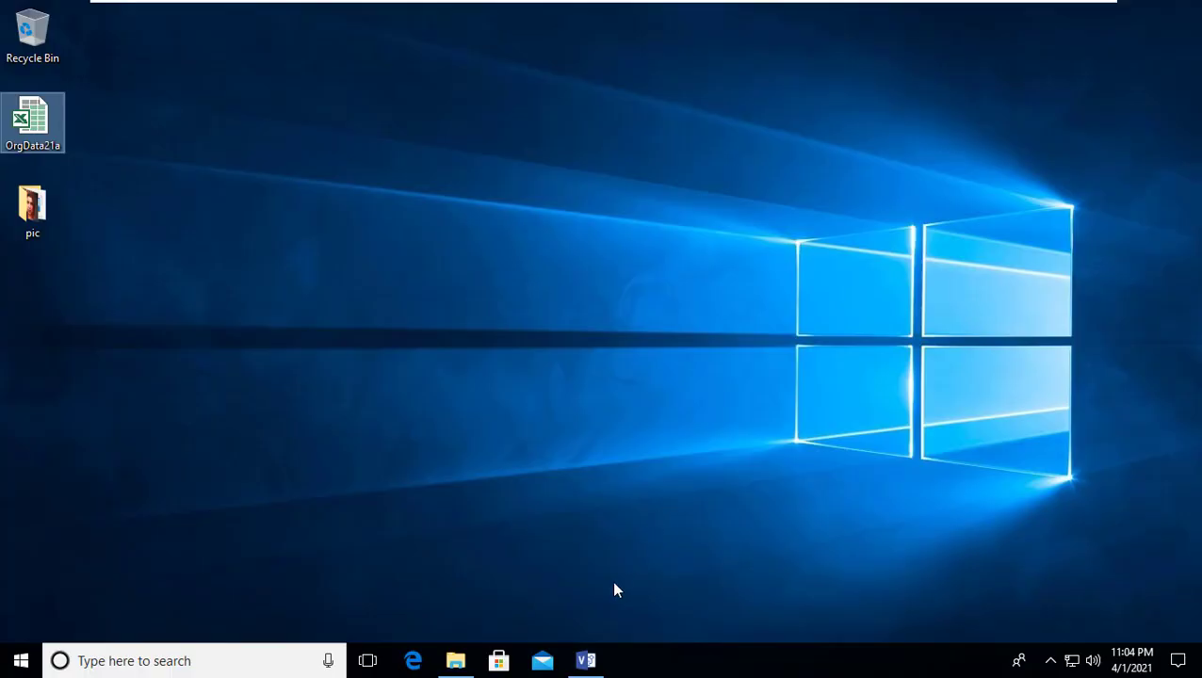
# Start a new Organization Chart Wizard drawing in Visio
pyautogui.click(585, 661)
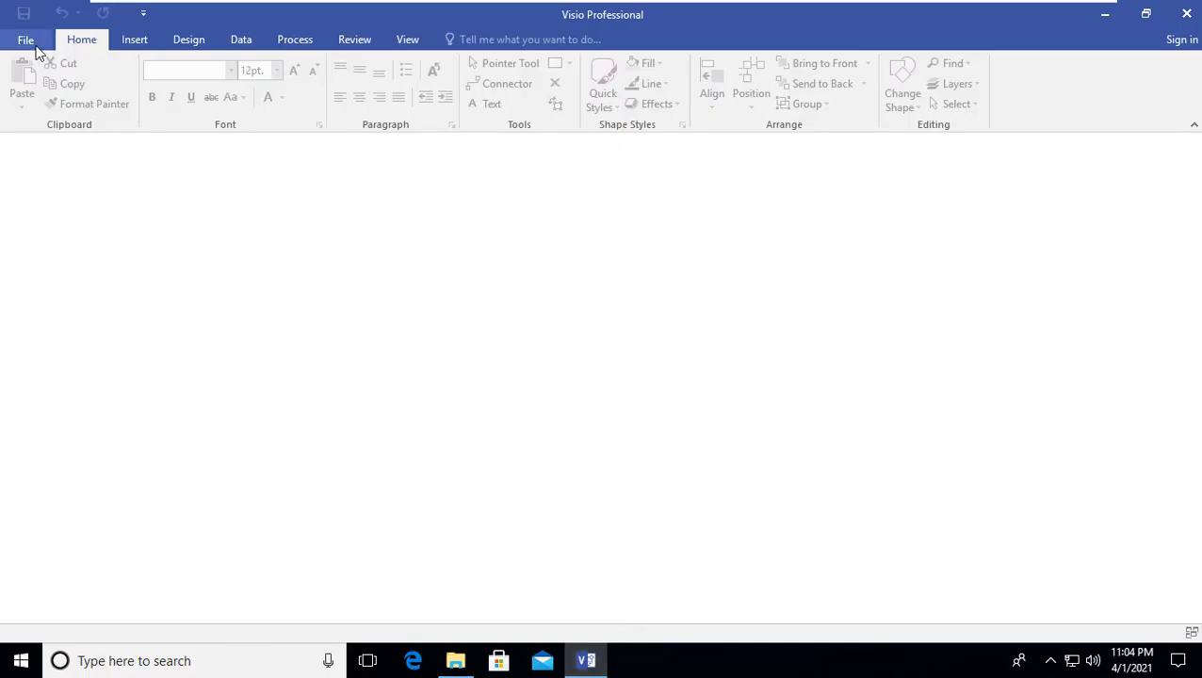
pyautogui.click(35, 47)
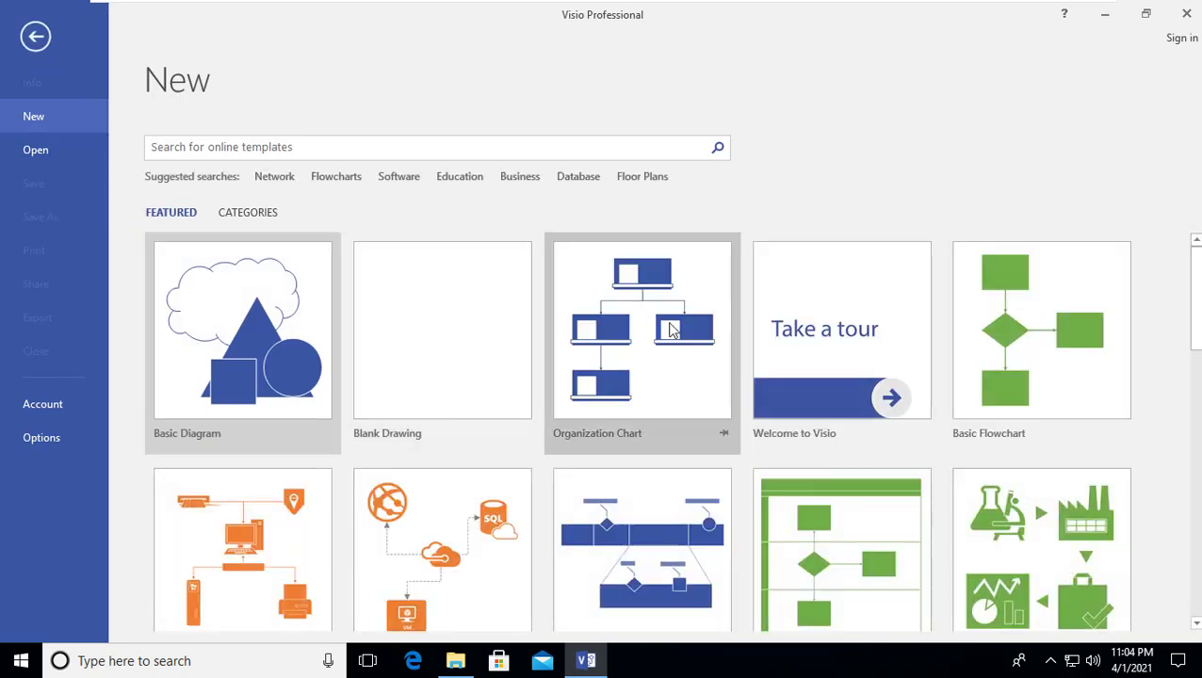
pyautogui.click(673, 329)
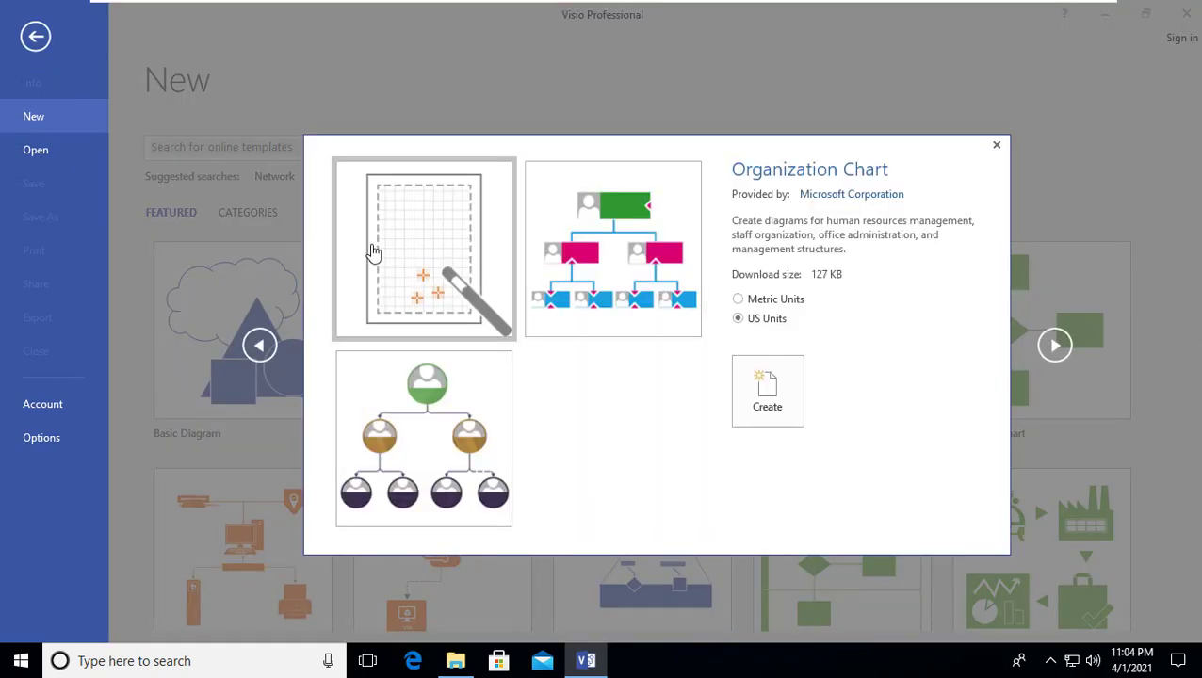
pyautogui.click(370, 254)
pyautogui.click(796, 363)
# Use OrgData21a.xls with default mappings, adding Phone, E-Mail and photo link as shape data
pyautogui.click(779, 481)
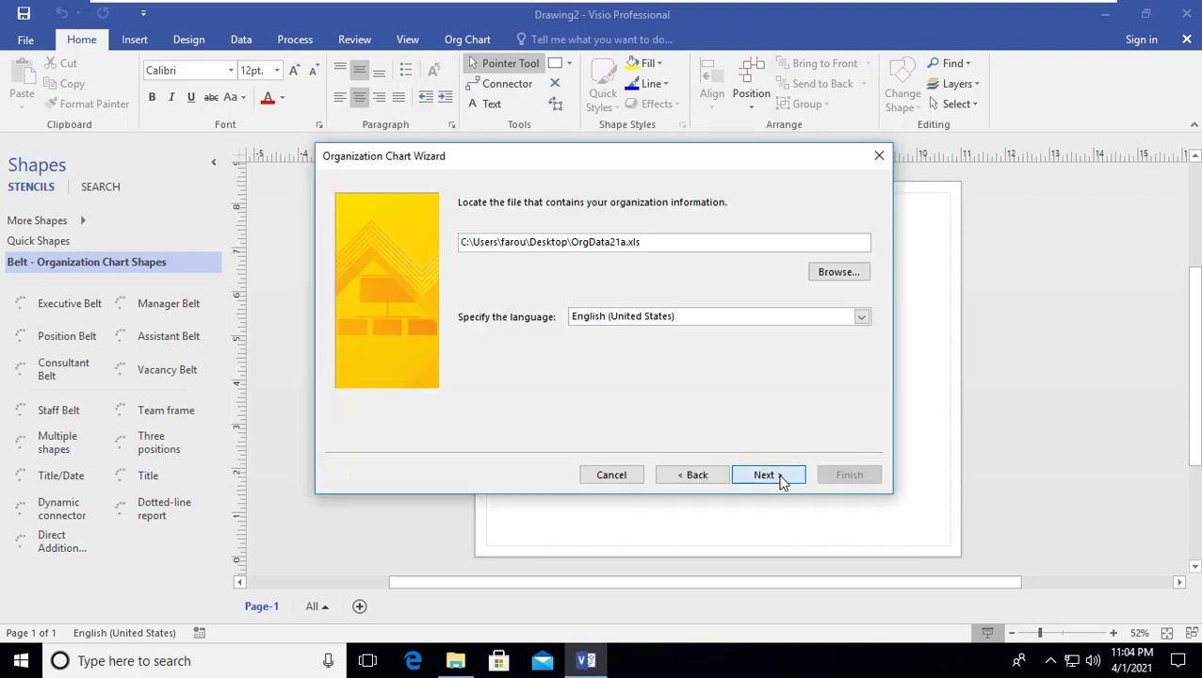
pyautogui.click(780, 482)
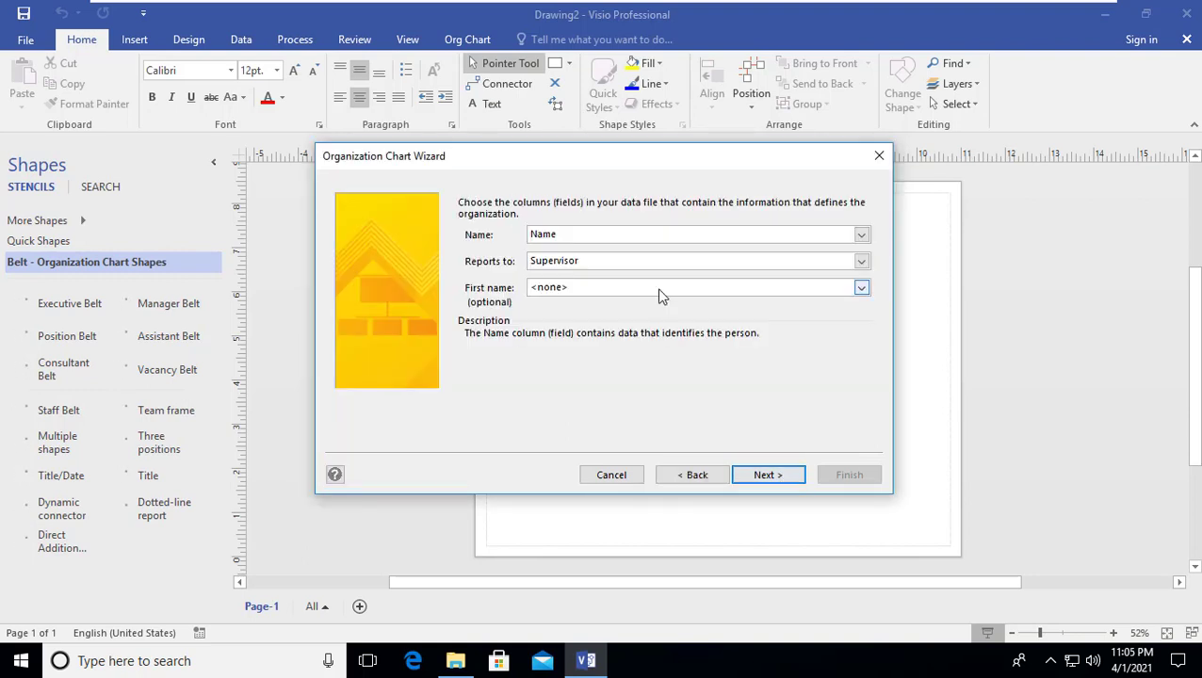
pyautogui.click(784, 480)
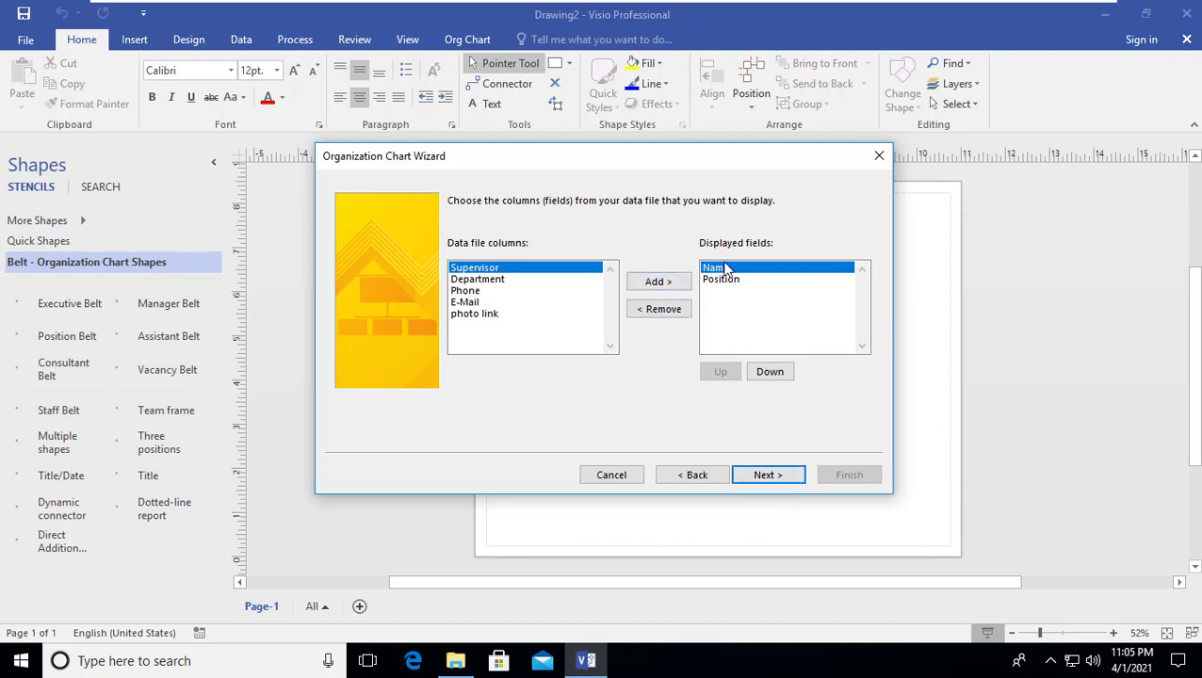
pyautogui.click(776, 475)
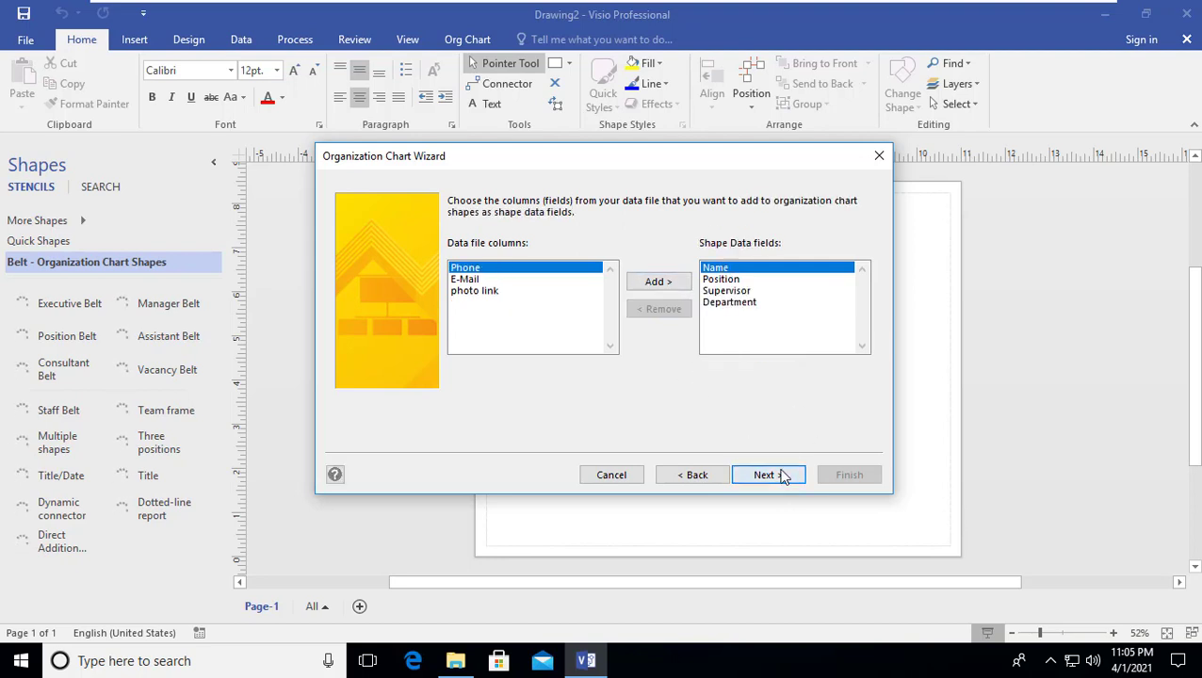
pyautogui.click(658, 282)
pyautogui.click(659, 283)
# Set the picture source folder to Desktop\pic
pyautogui.click(778, 480)
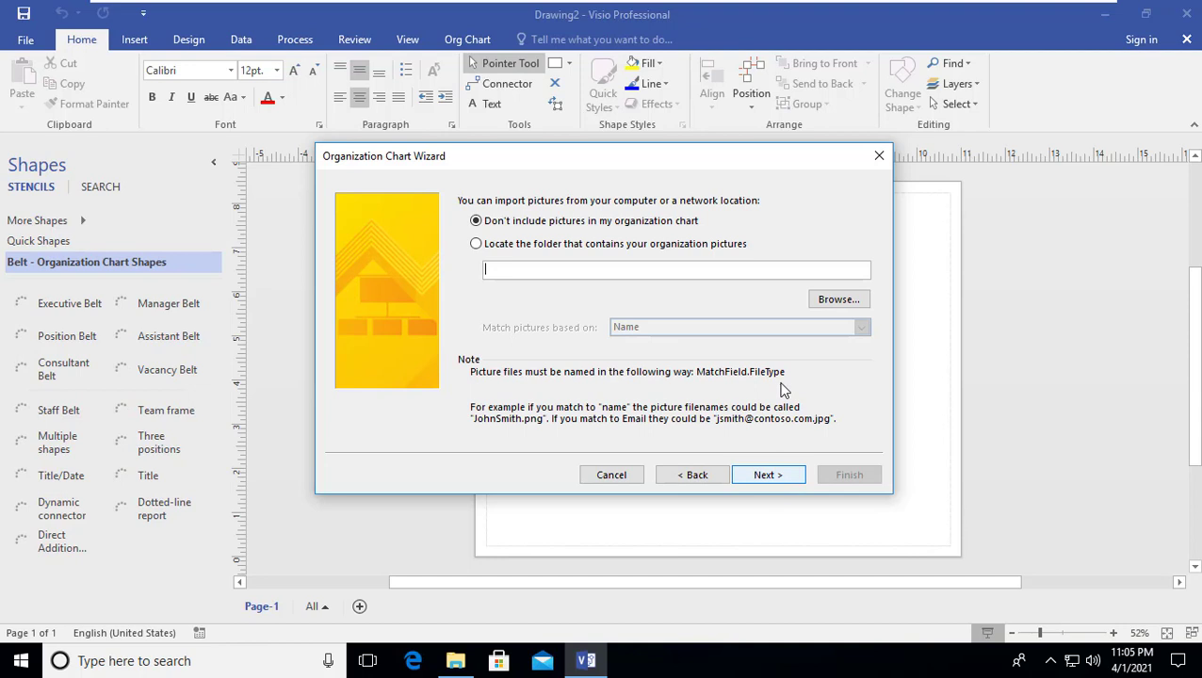
pyautogui.click(516, 247)
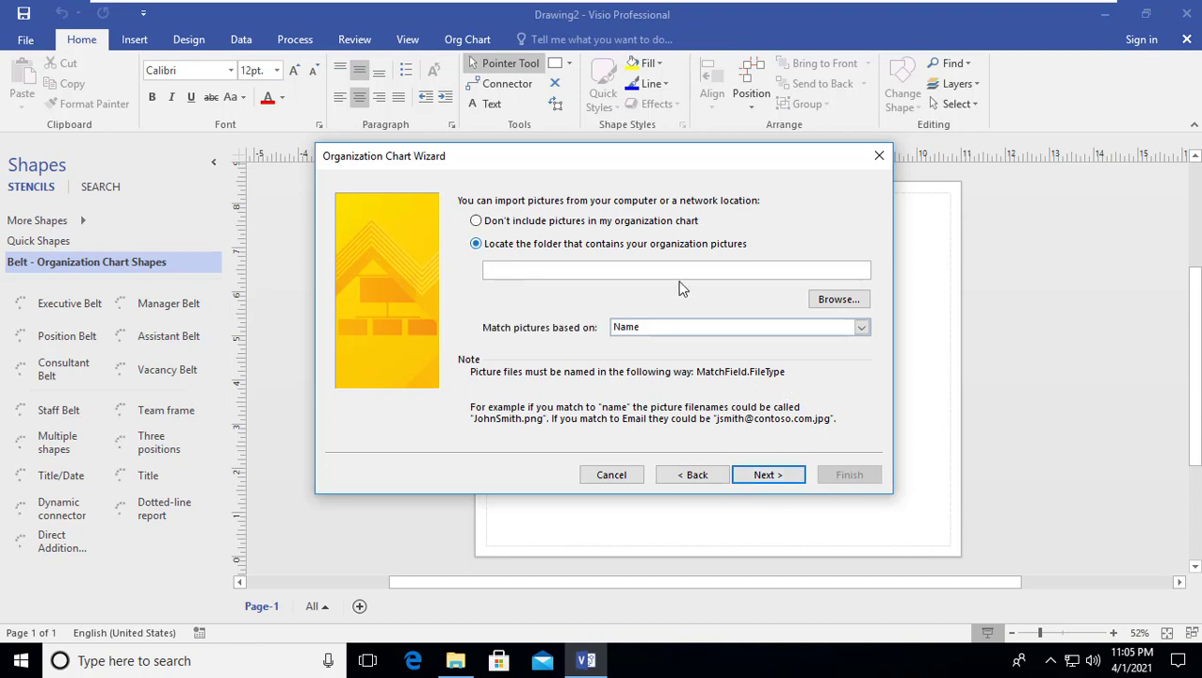
pyautogui.click(833, 303)
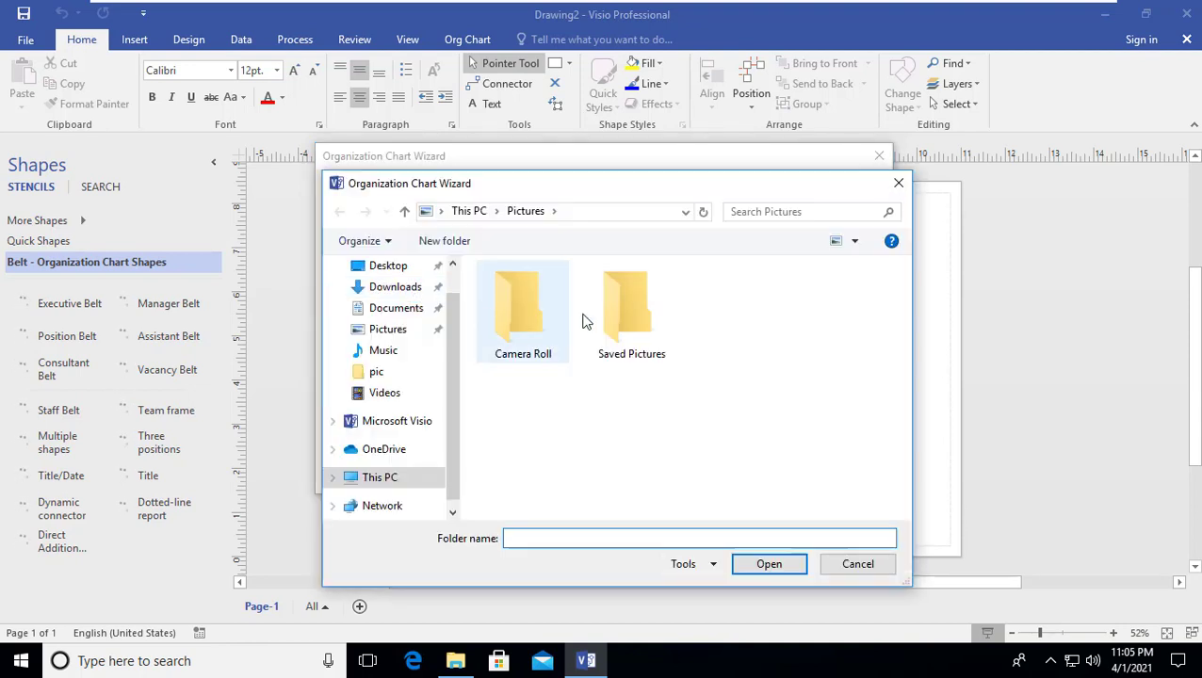
pyautogui.click(381, 267)
pyautogui.click(504, 294)
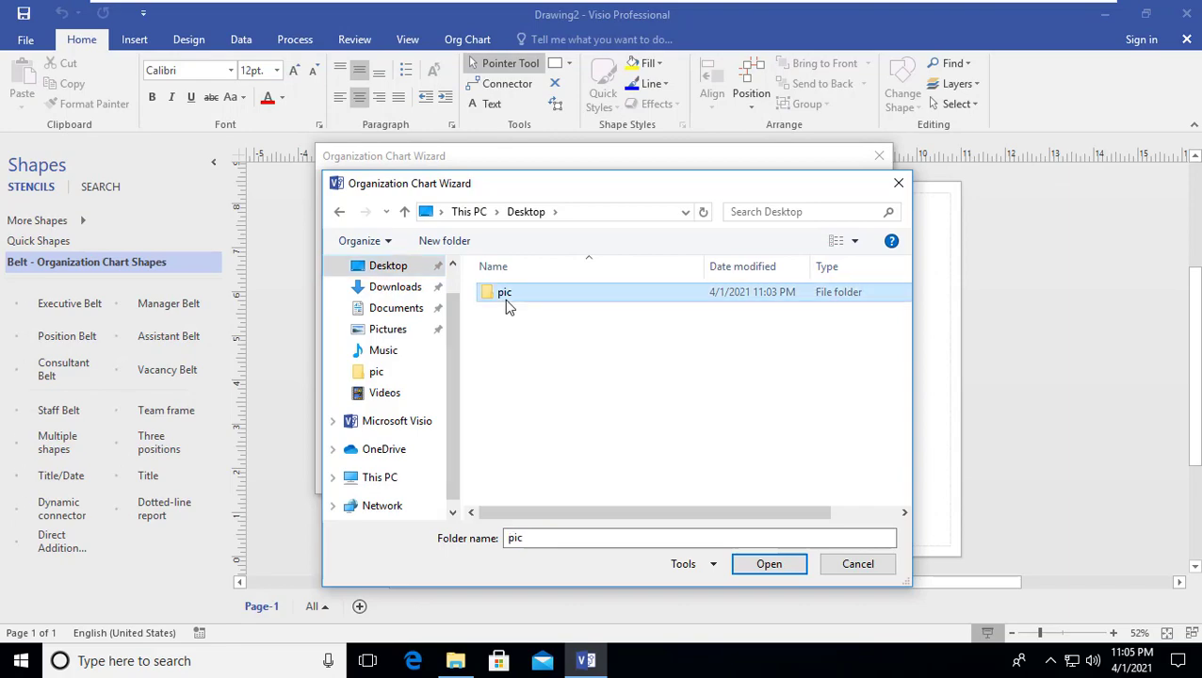
pyautogui.doubleClick(506, 299)
pyautogui.click(765, 565)
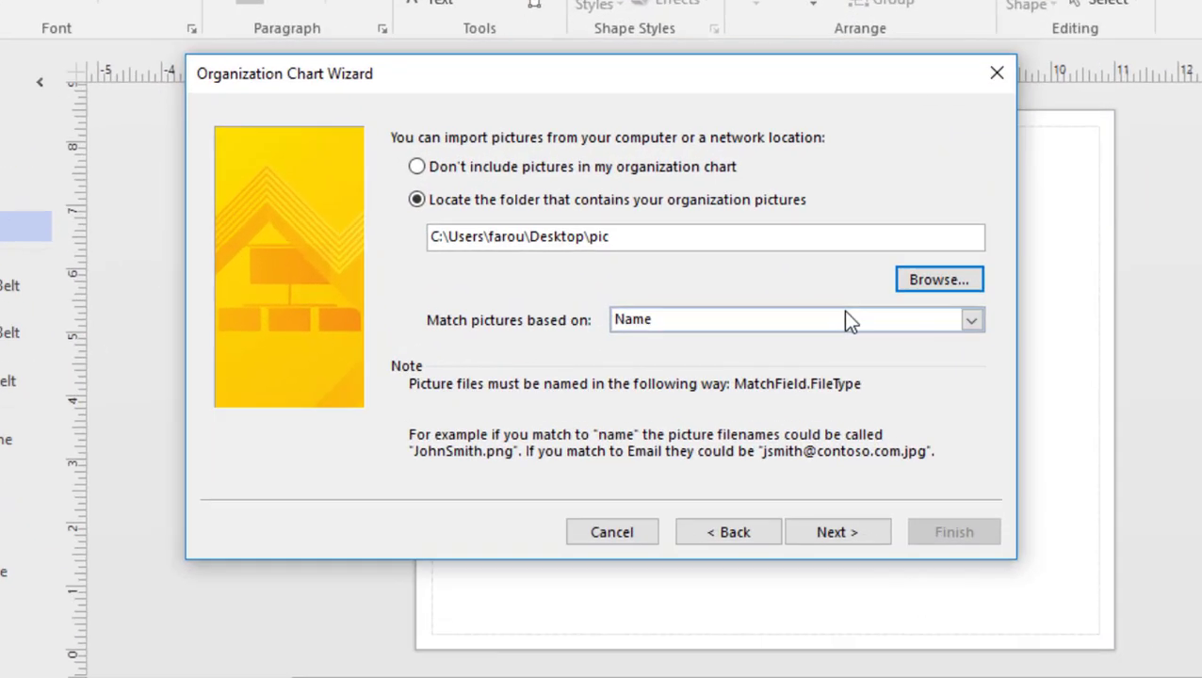
# Match pictures on the photo link column
pyautogui.click(896, 322)
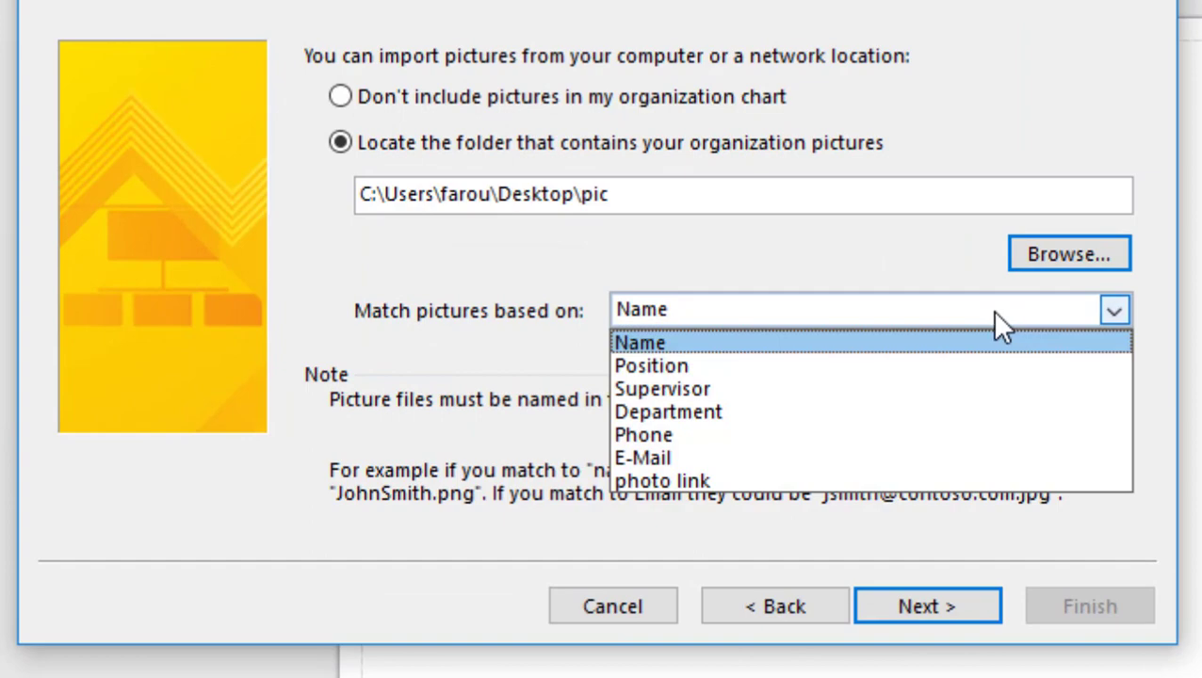
pyautogui.click(723, 480)
pyautogui.click(930, 603)
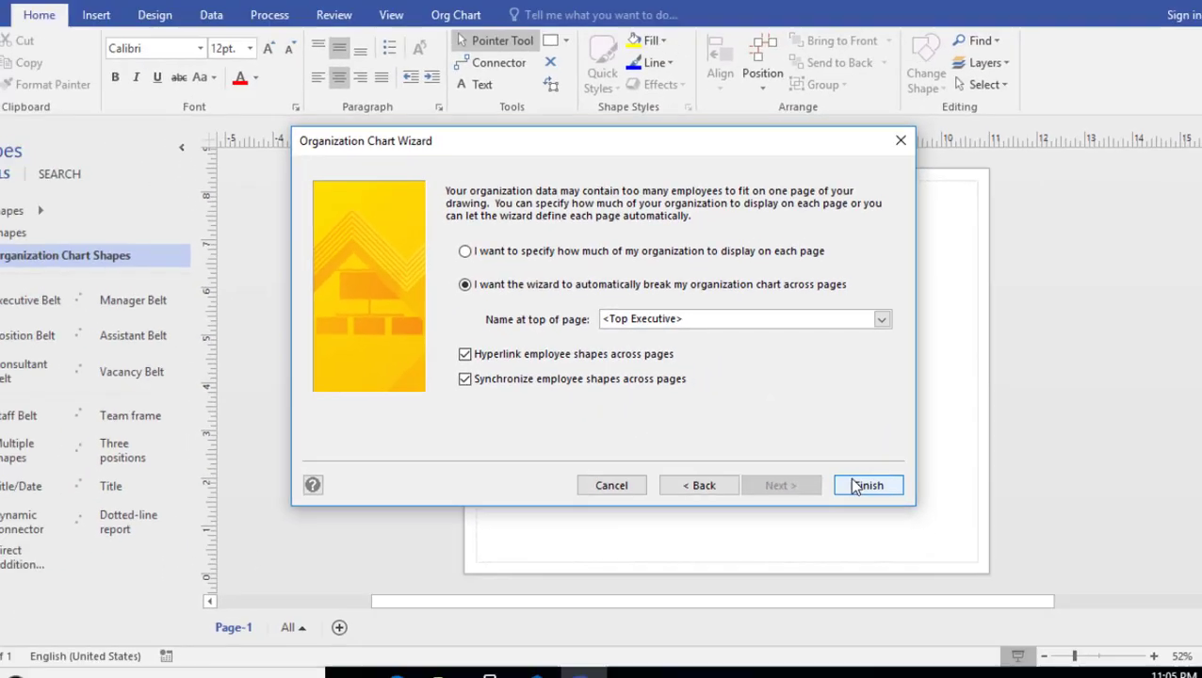
# Finish the Organization Chart Wizard to build the chart with each staff member's photo, position and name
pyautogui.click(1044, 583)
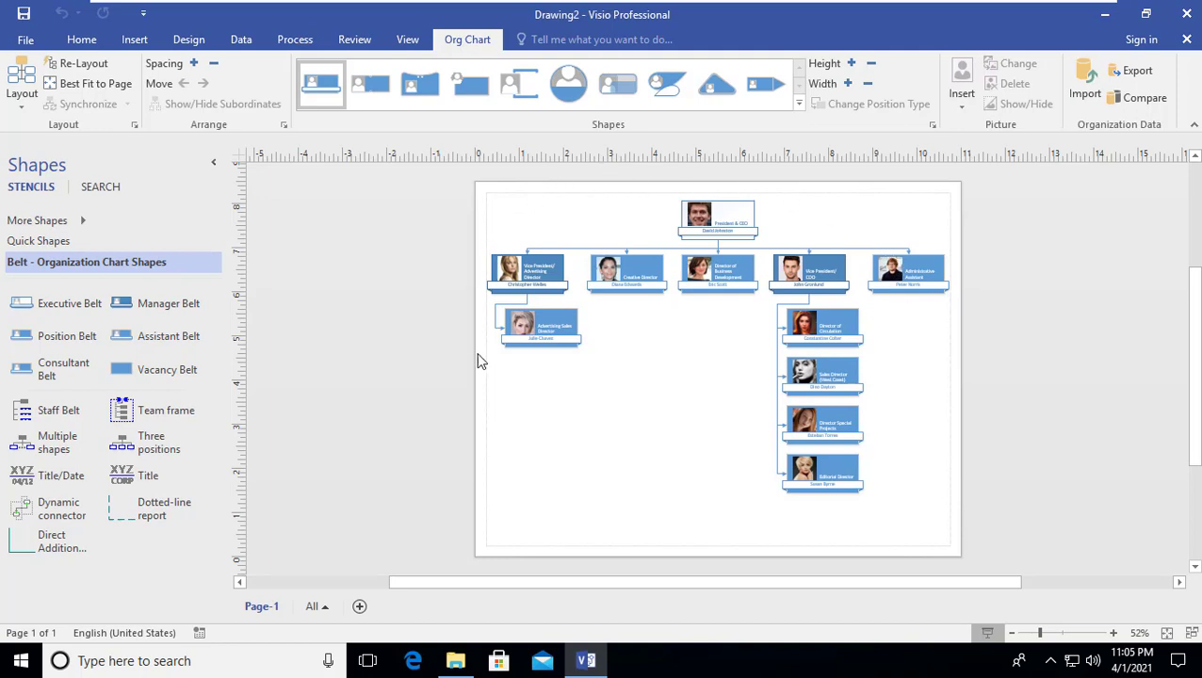
# Apply the Coin shape style to the org chart, then switch it to the Bound style
pyautogui.click(569, 87)
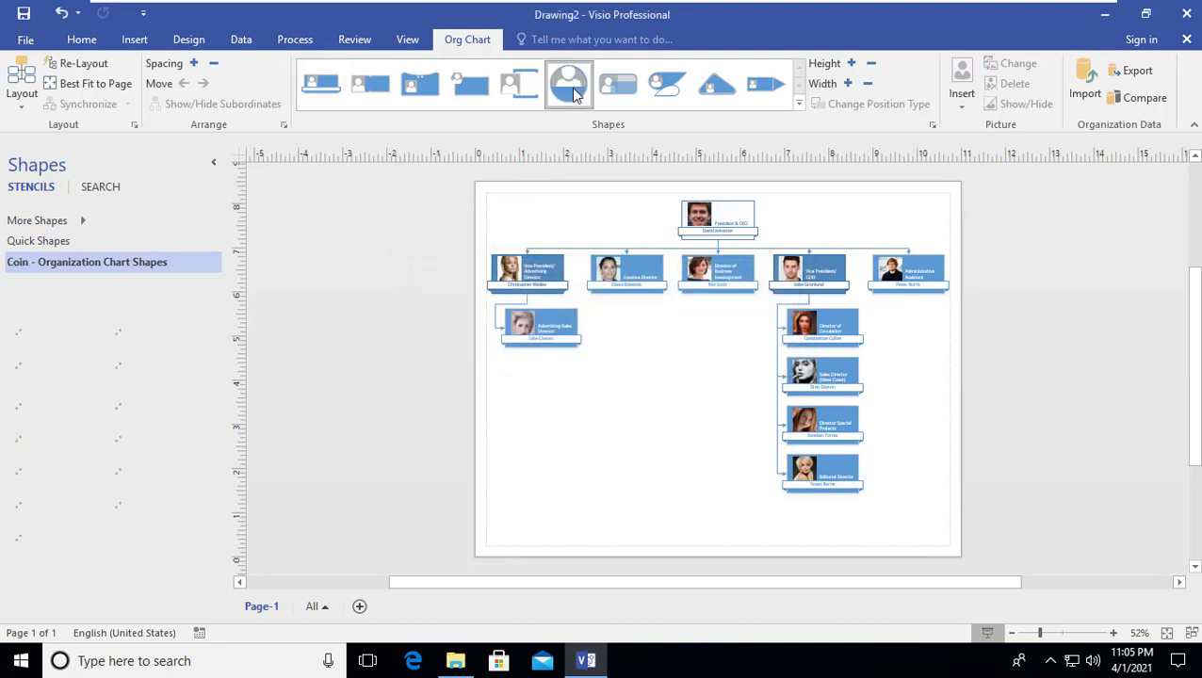
pyautogui.click(524, 92)
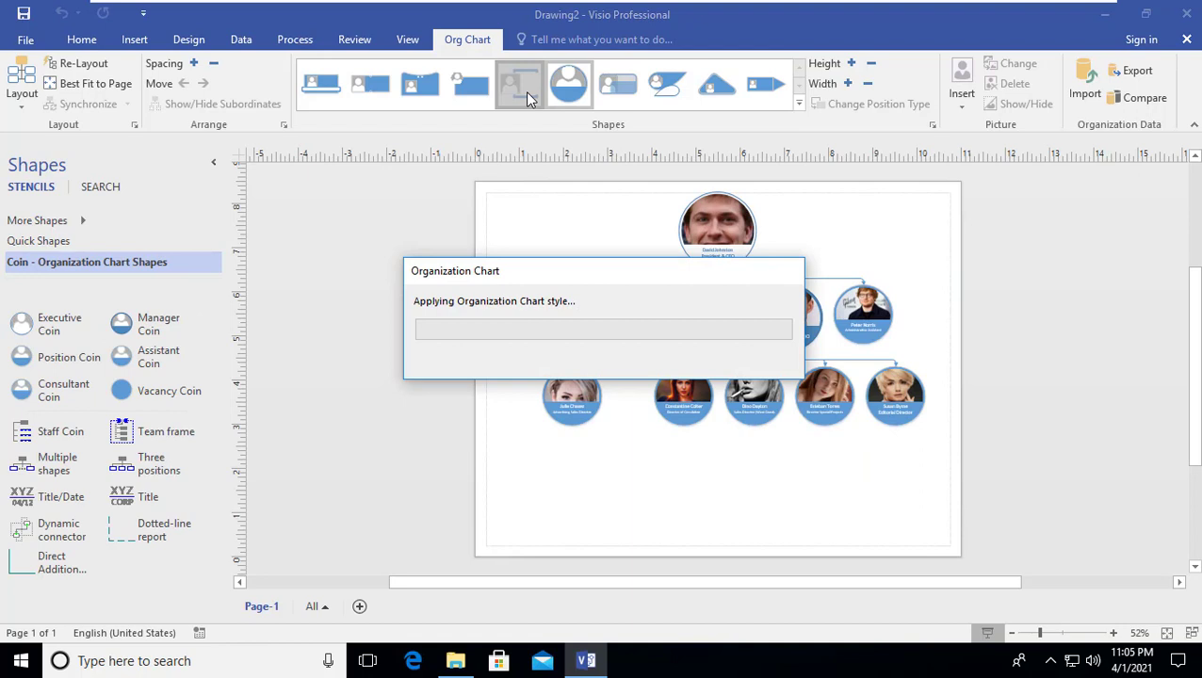